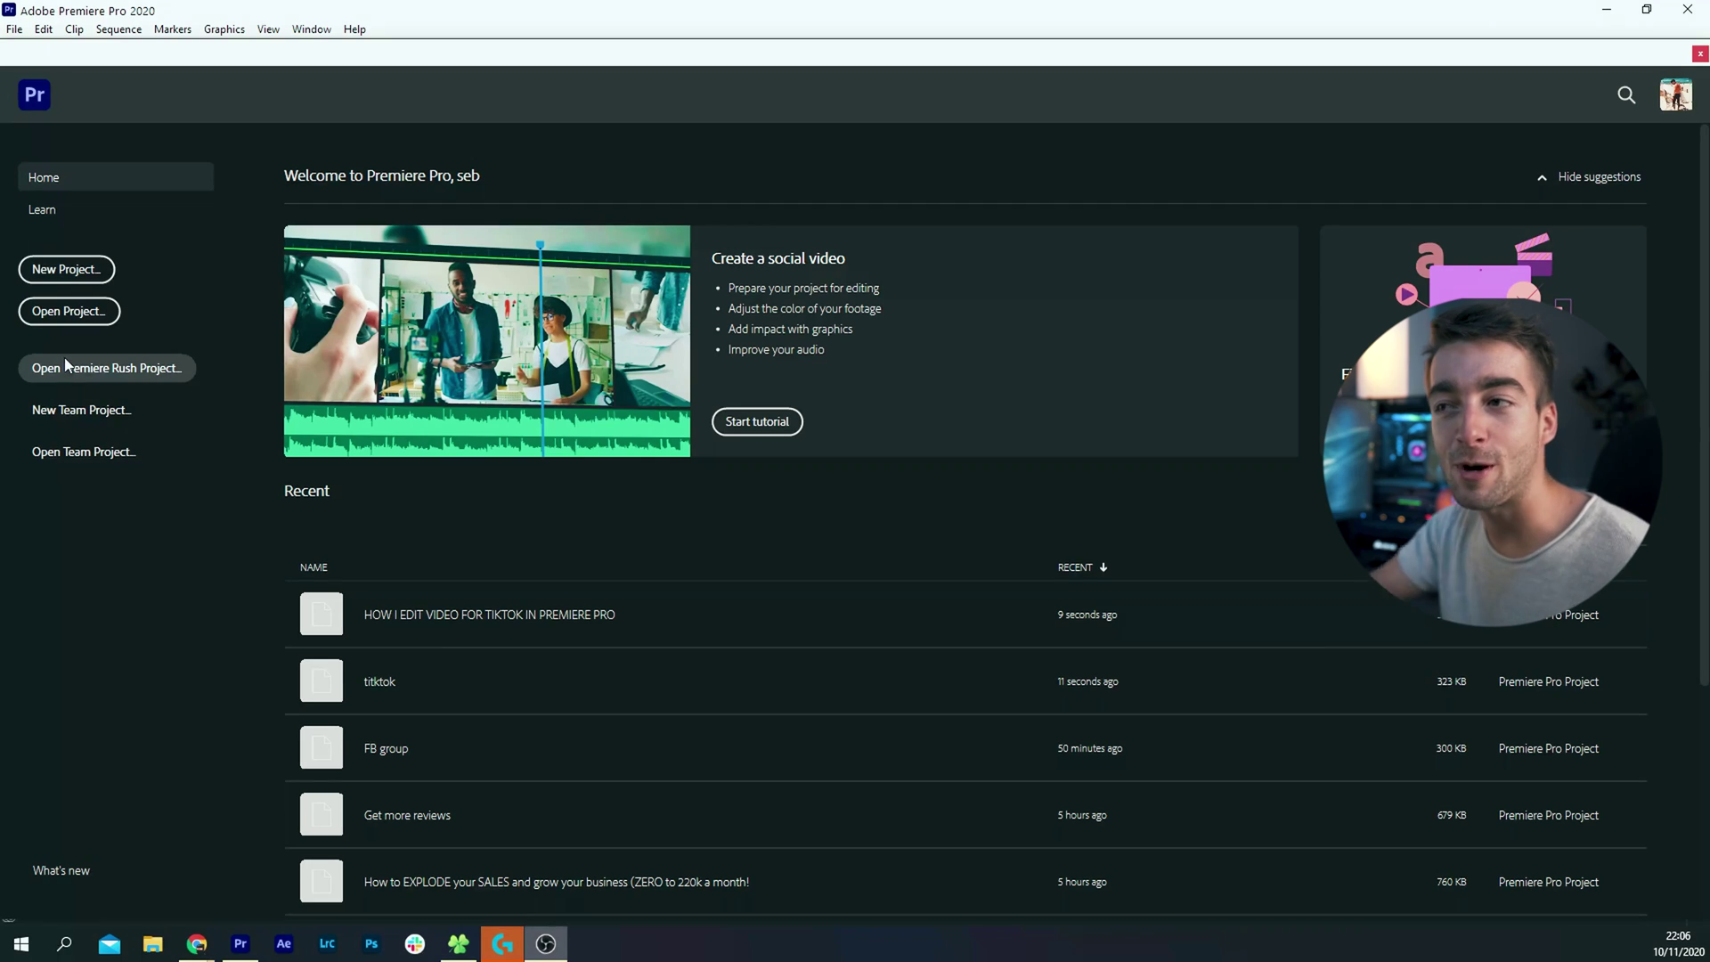
Create a new project named TIKTOK saved in the Desktop folder
{"action": "left_click", "coordinate": [46, 277]}
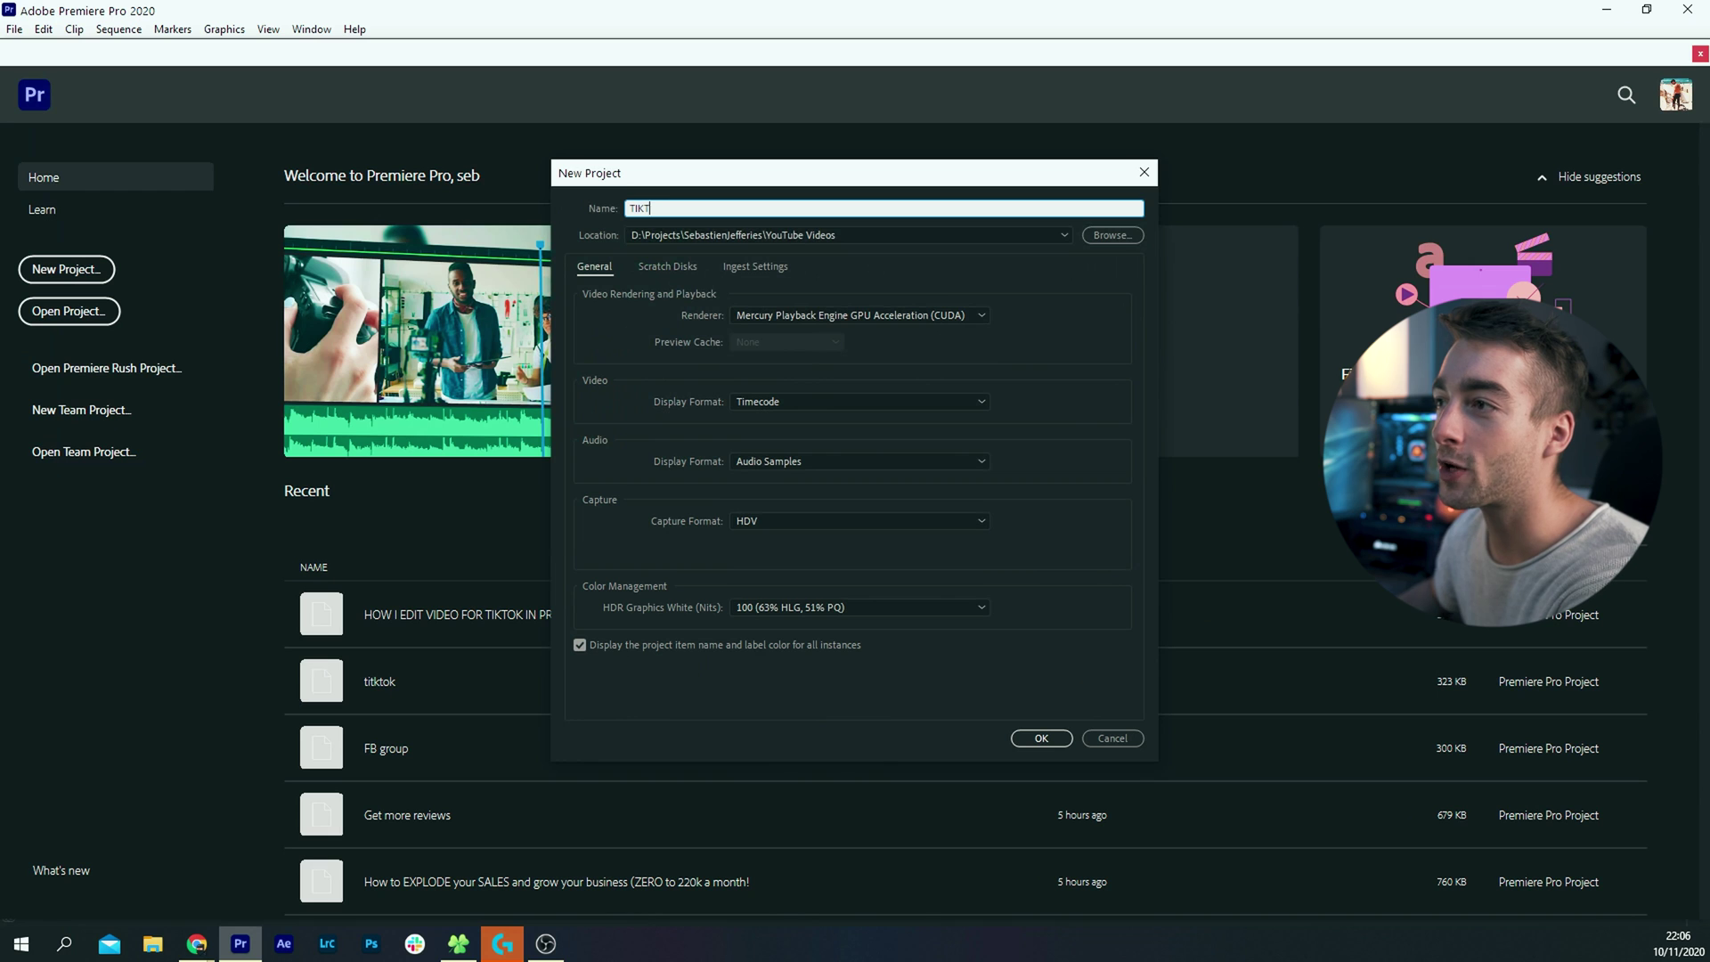
{"action": "left_click", "coordinate": [1127, 238]}
{"action": "left_click", "coordinate": [1225, 640]}
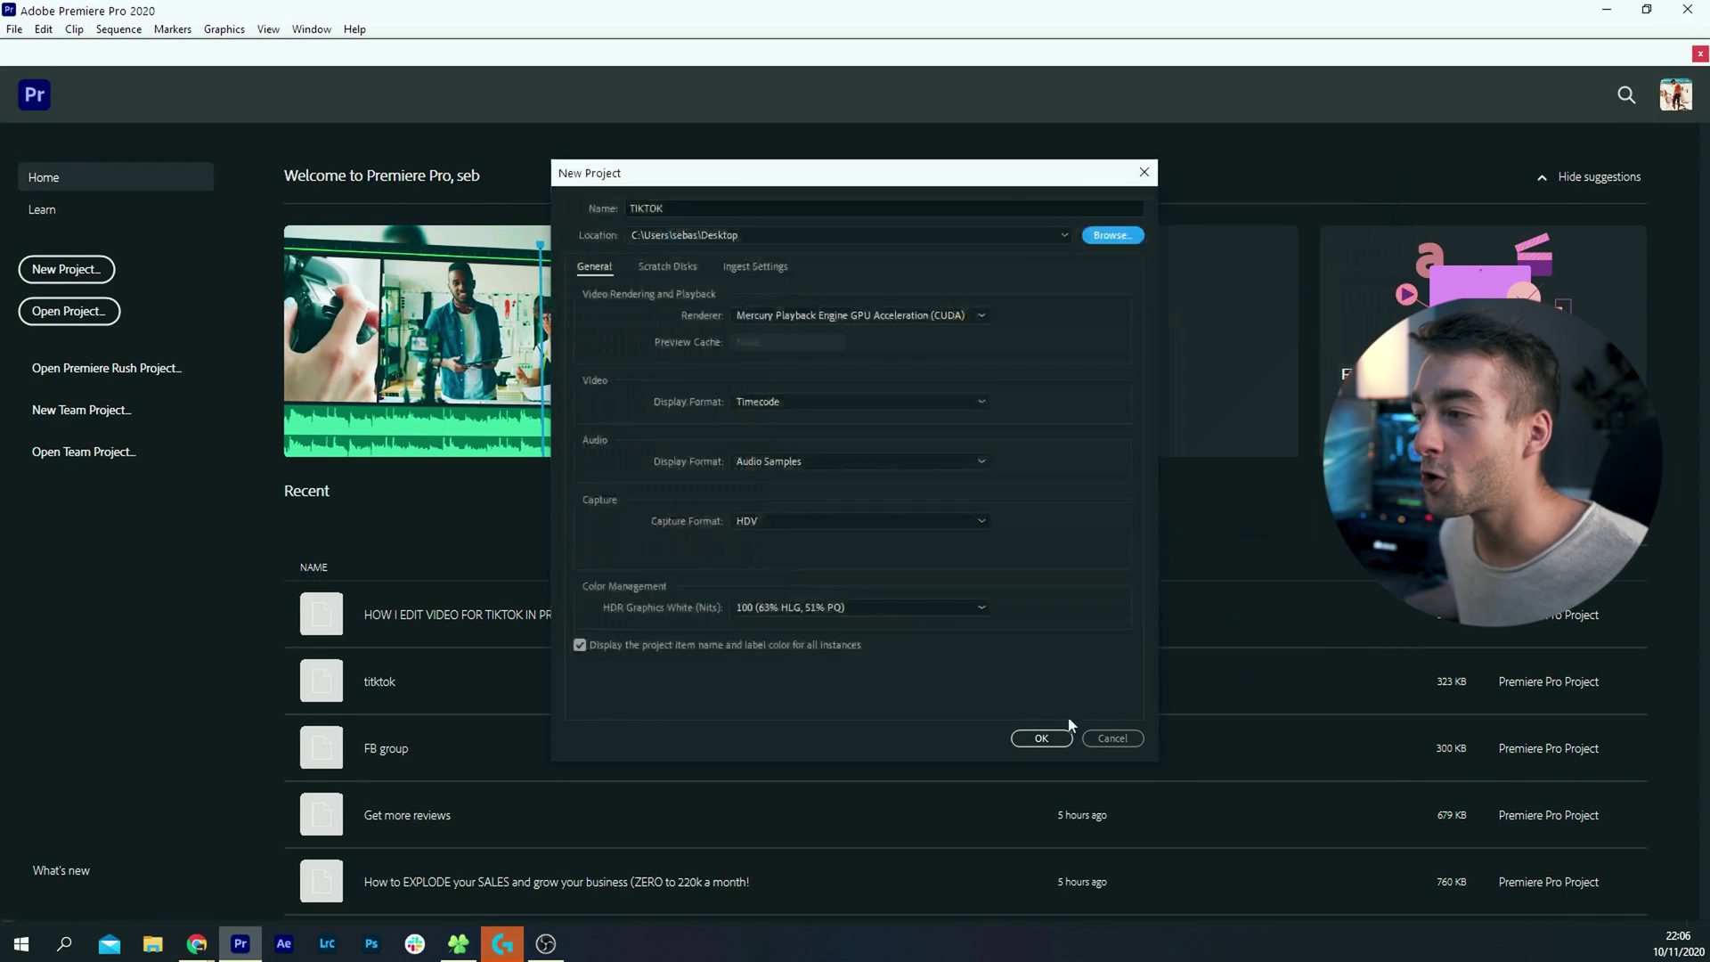
{"action": "left_click", "coordinate": [1036, 740]}
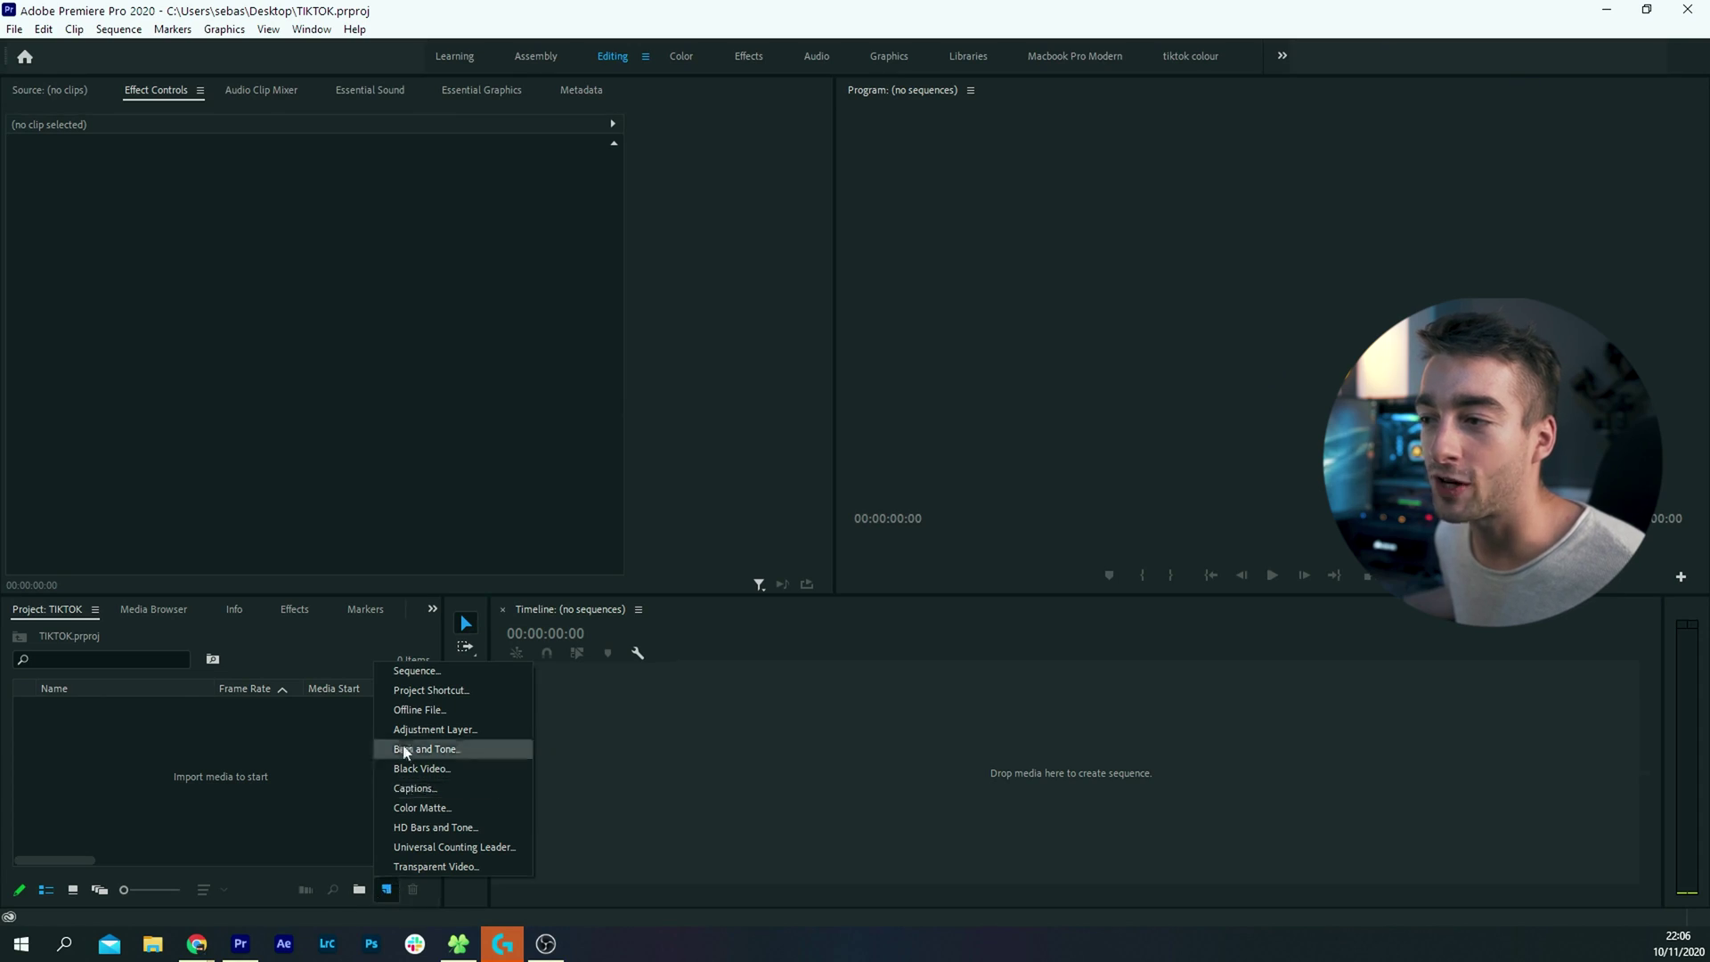
Create a custom 1080x1920, 25 fps sequence named TIKTOK
{"action": "left_click", "coordinate": [406, 670]}
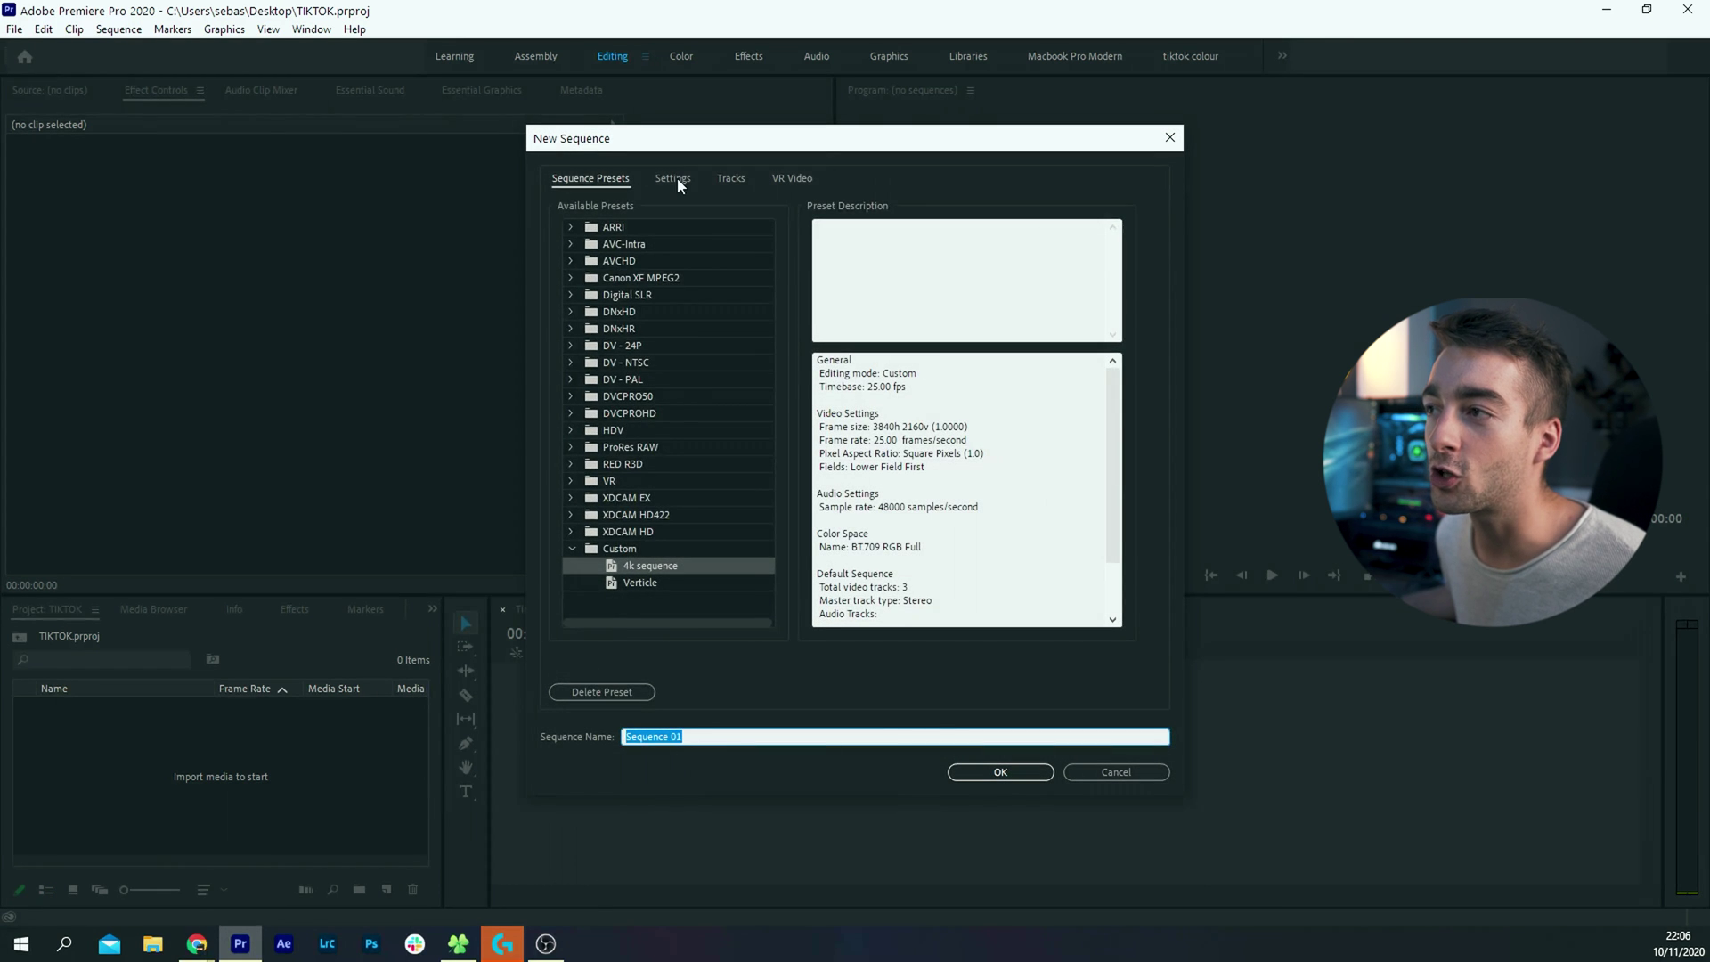
{"action": "left_click", "coordinate": [674, 179]}
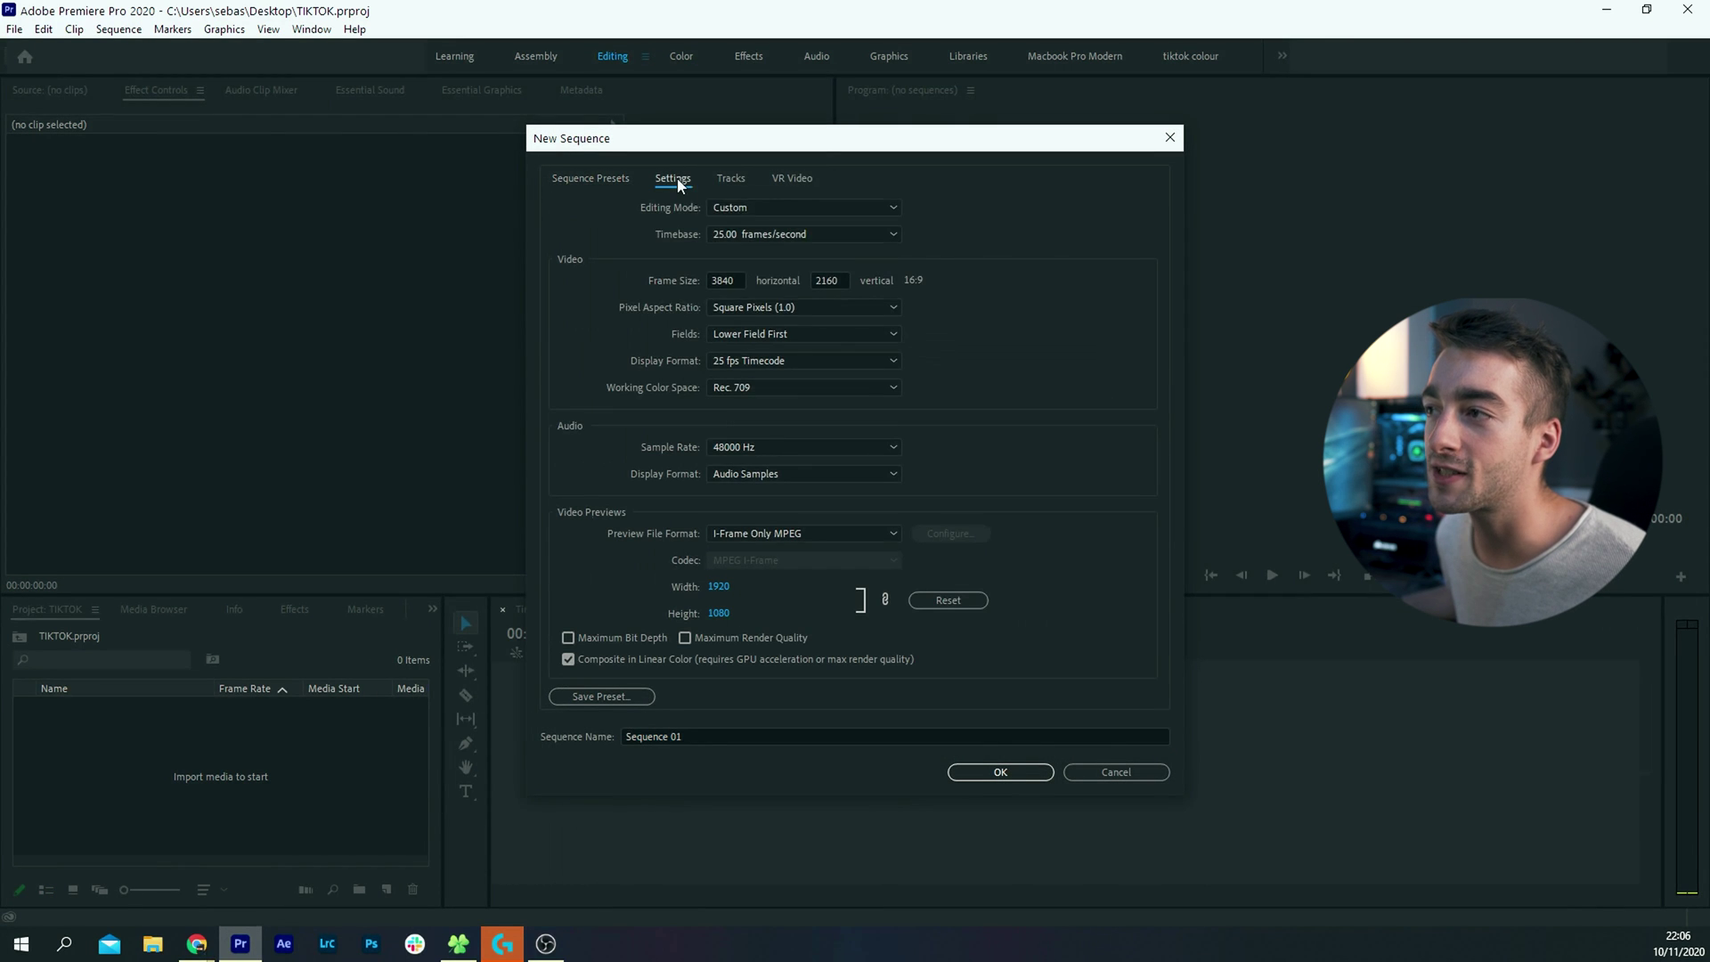
{"action": "left_click", "coordinate": [797, 237]}
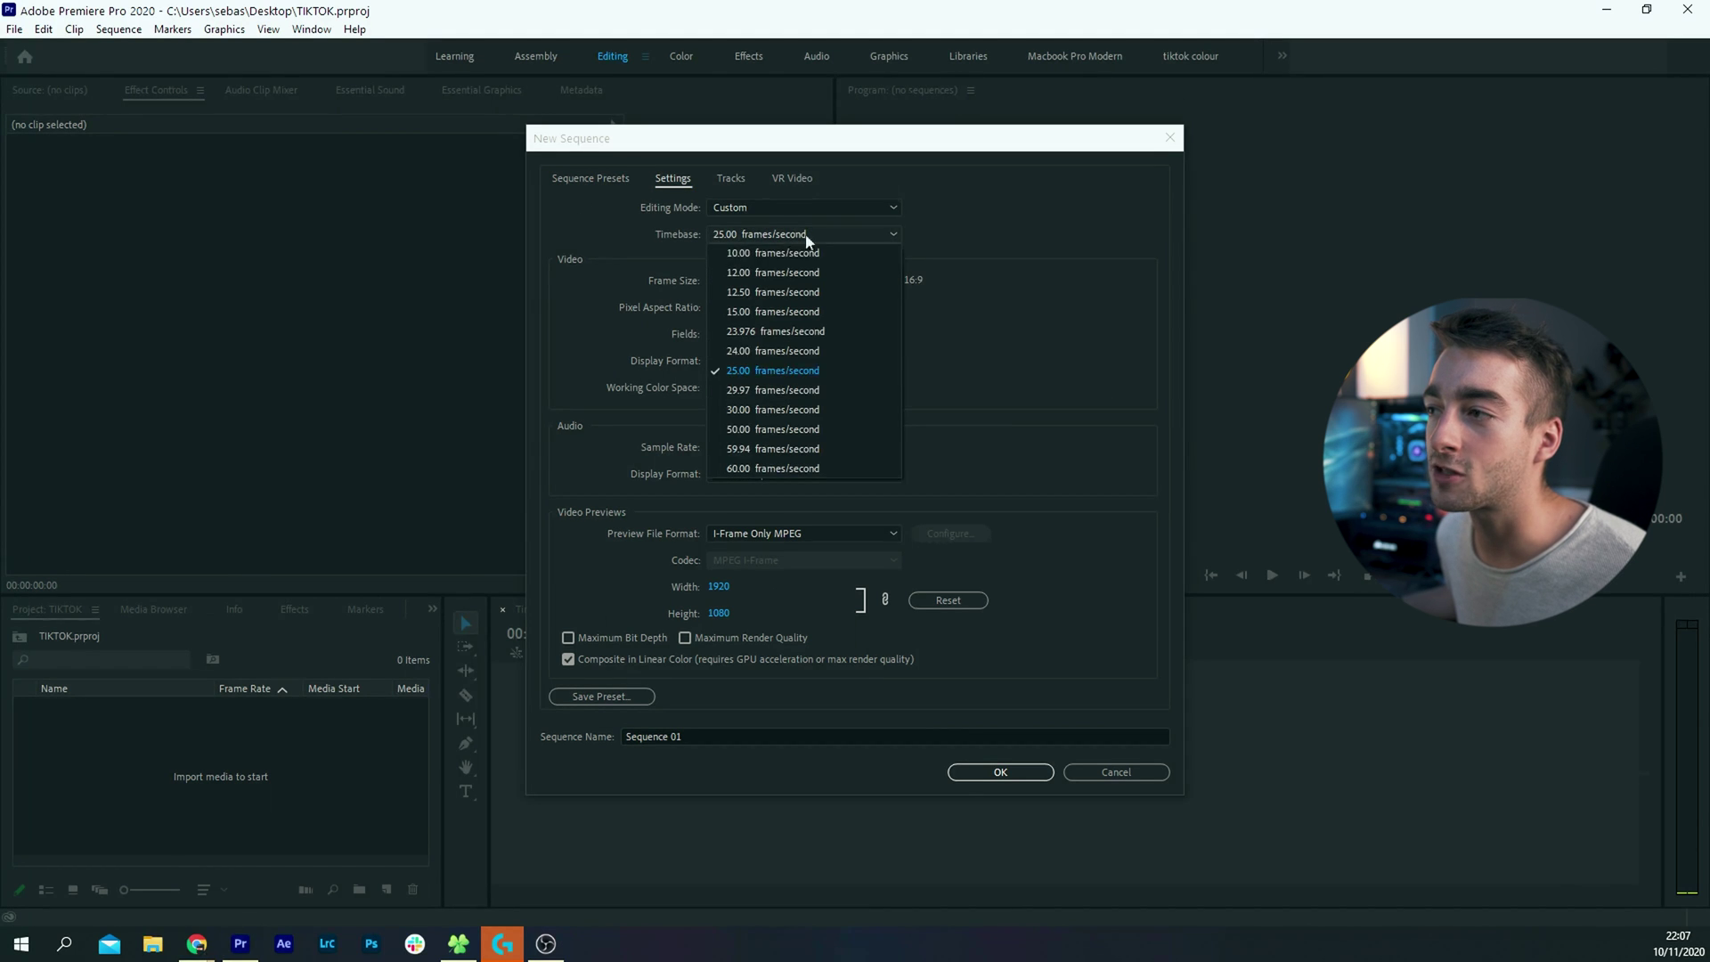
{"action": "left_click", "coordinate": [808, 367]}
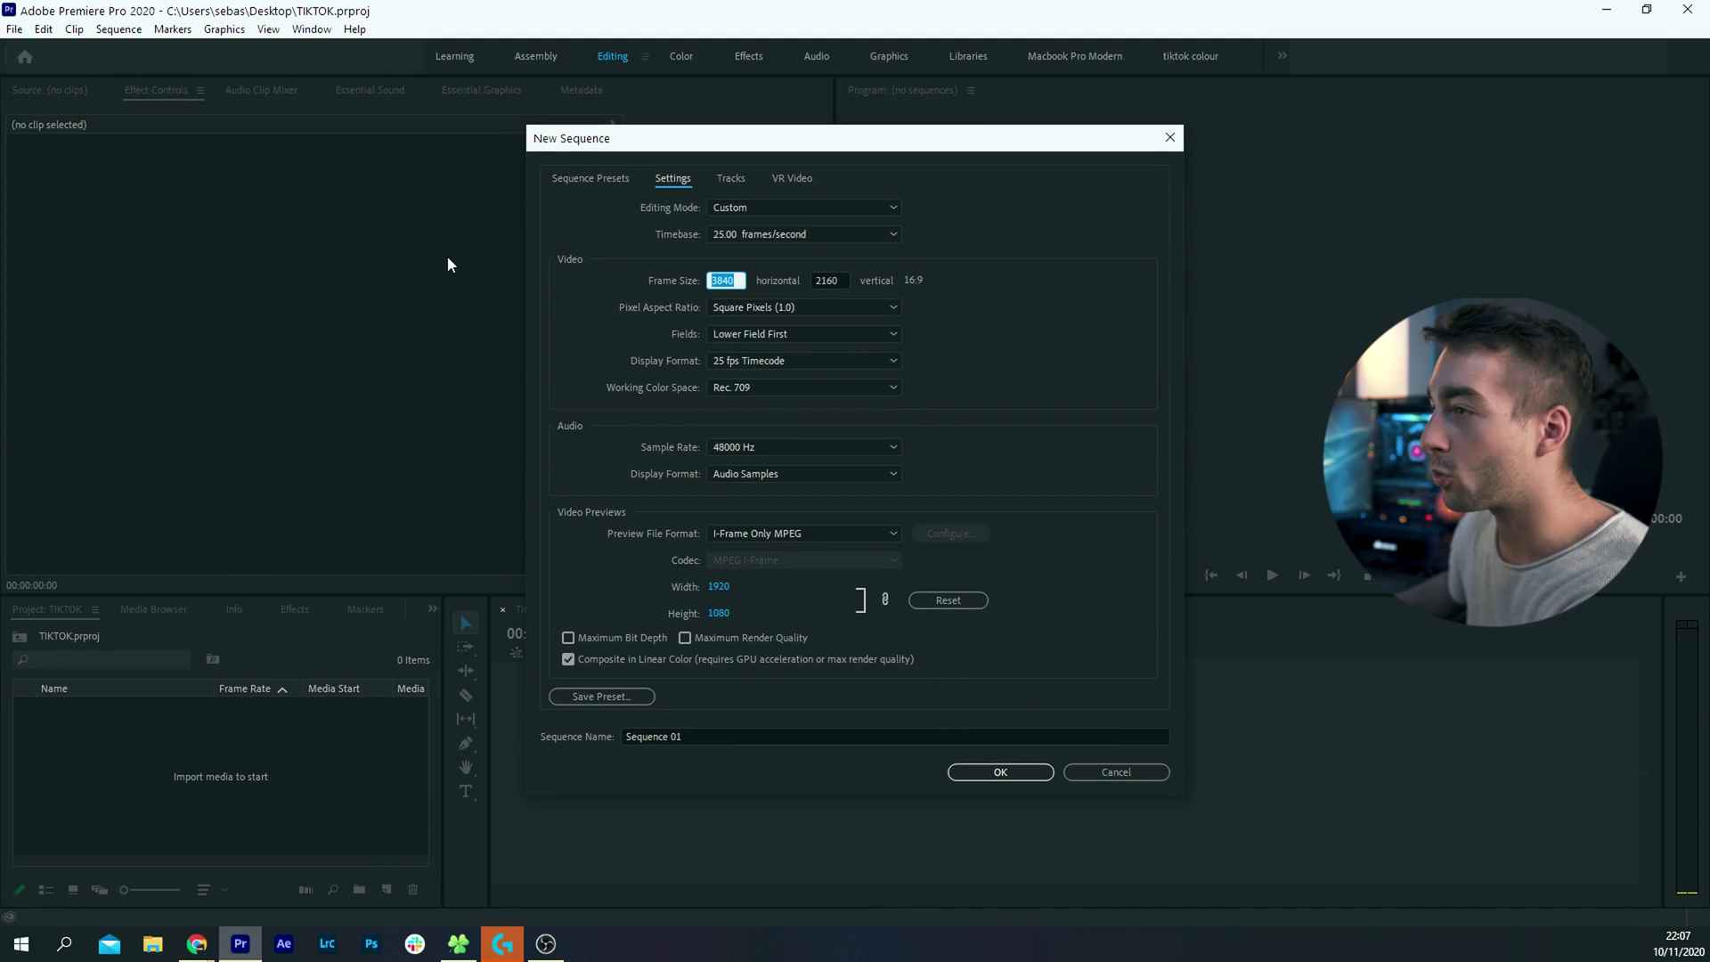
{"action": "type", "text": "1080"}
{"action": "key", "text": "Tab"}
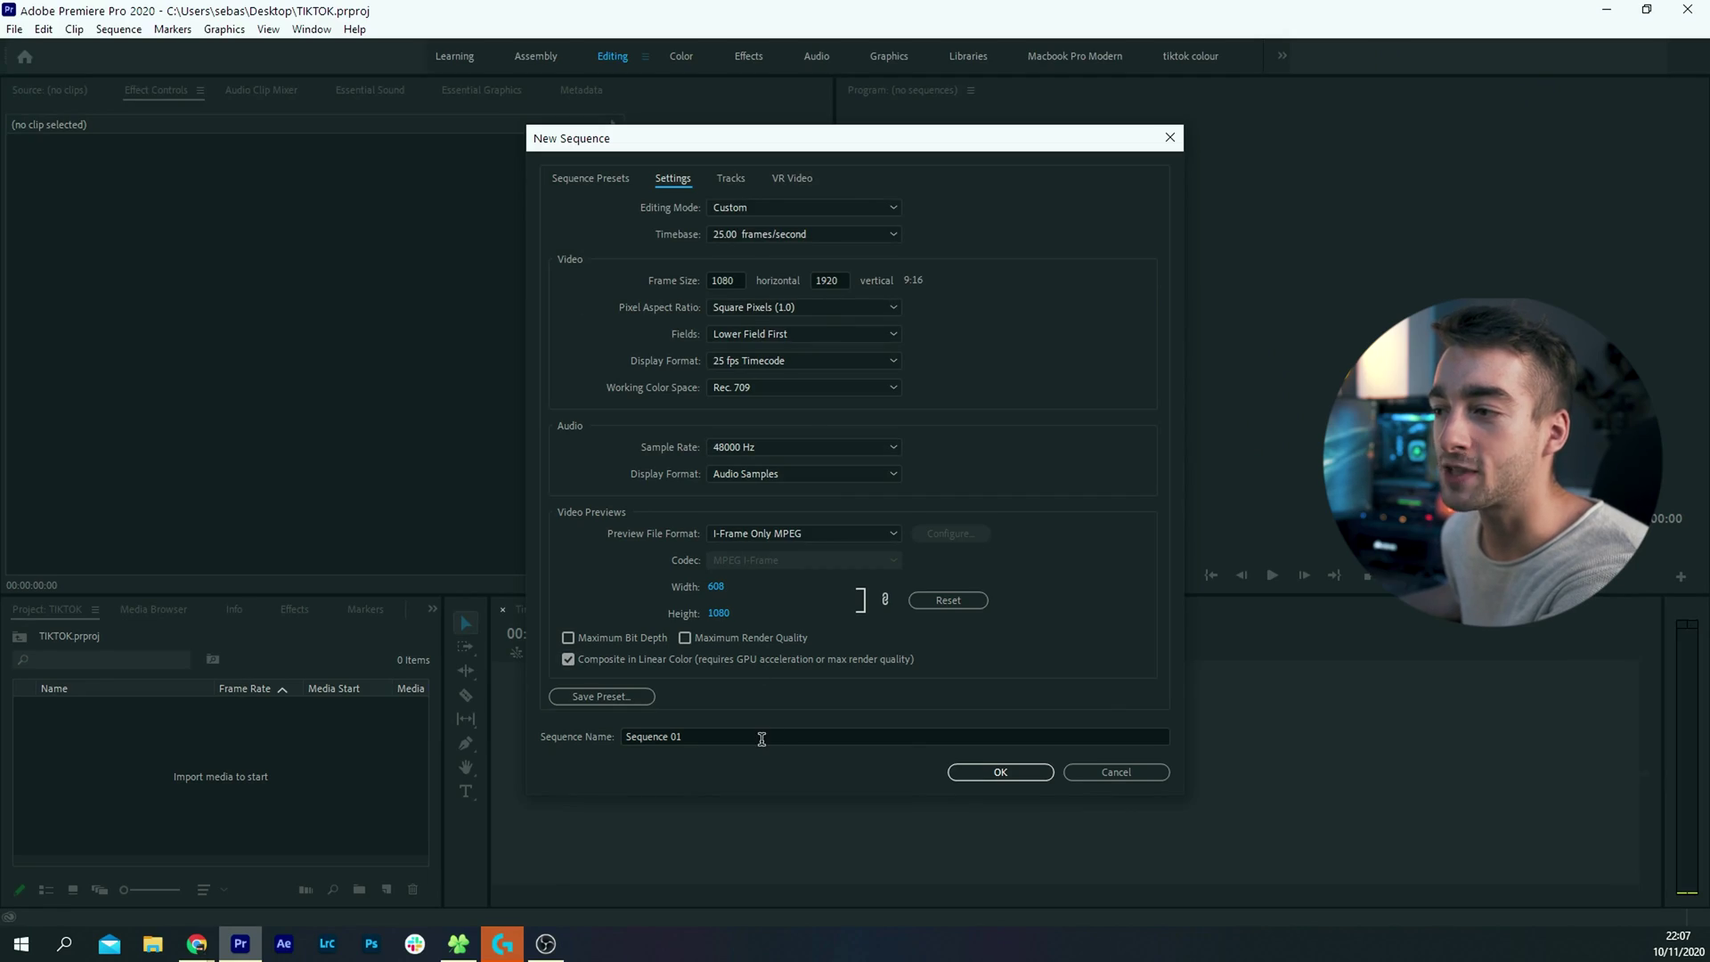
{"action": "left_click", "coordinate": [762, 739]}
{"action": "type", "text": "TIKTOK"}
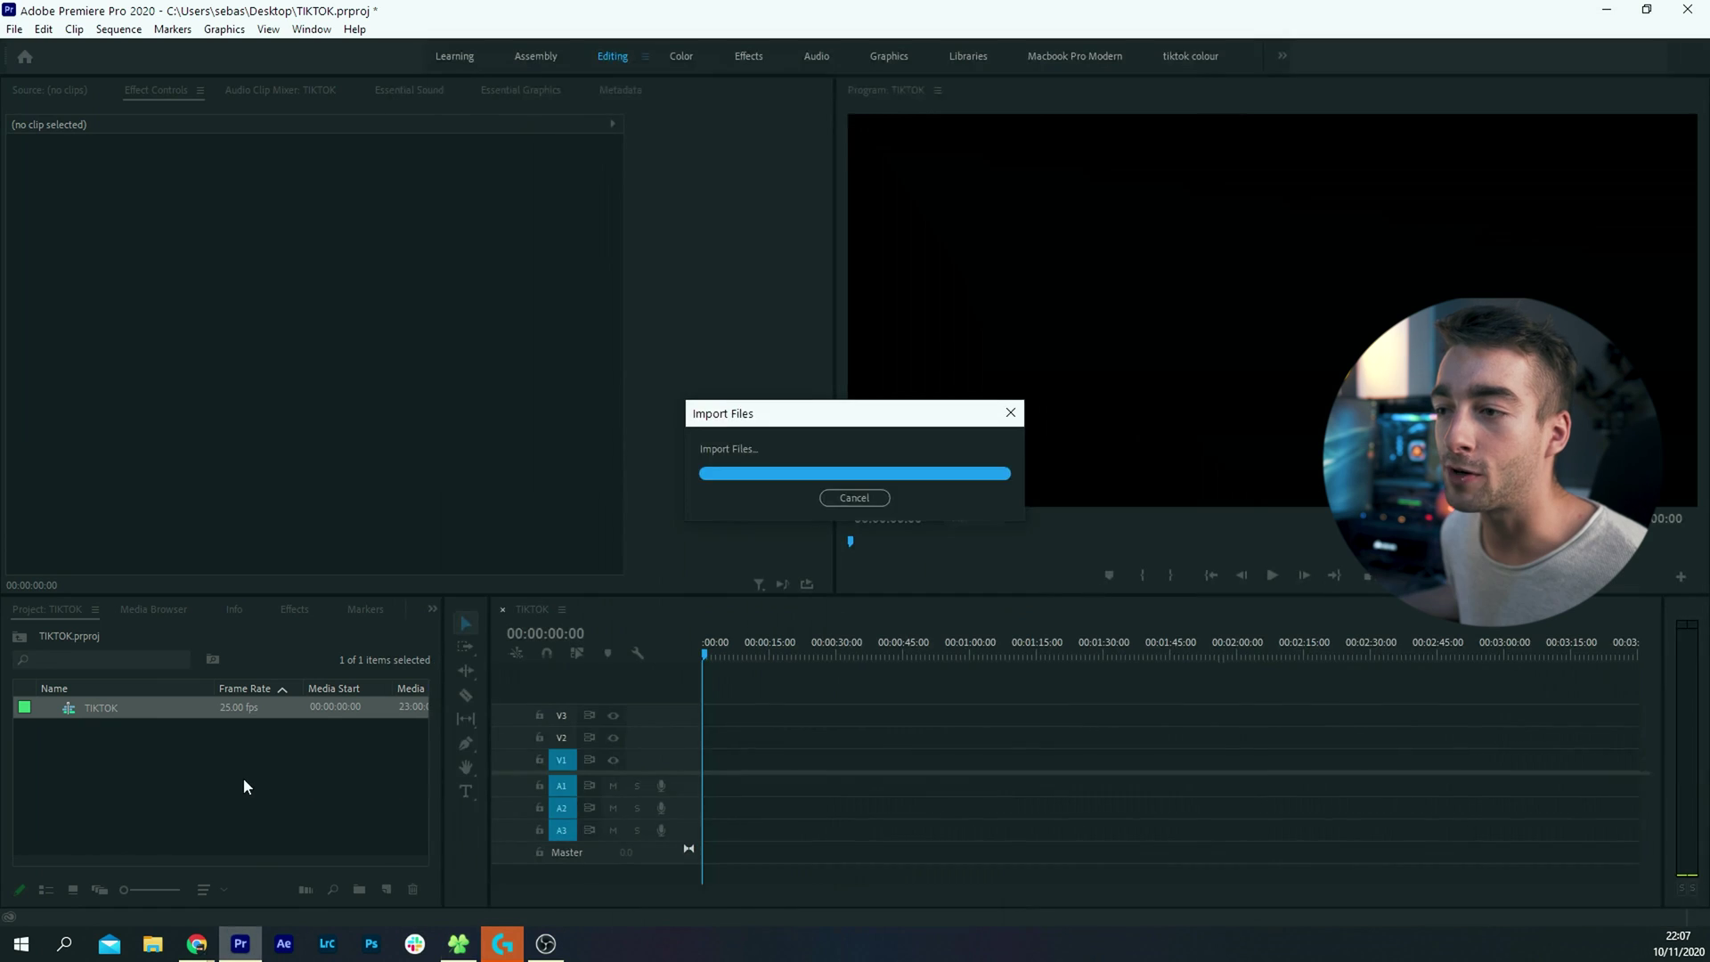
Drag clips C0054.MP4 and C0055.MP4 onto the TIKTOK timeline
{"action": "left_click_drag", "start_coordinate": [96, 709], "coordinate": [716, 762]}
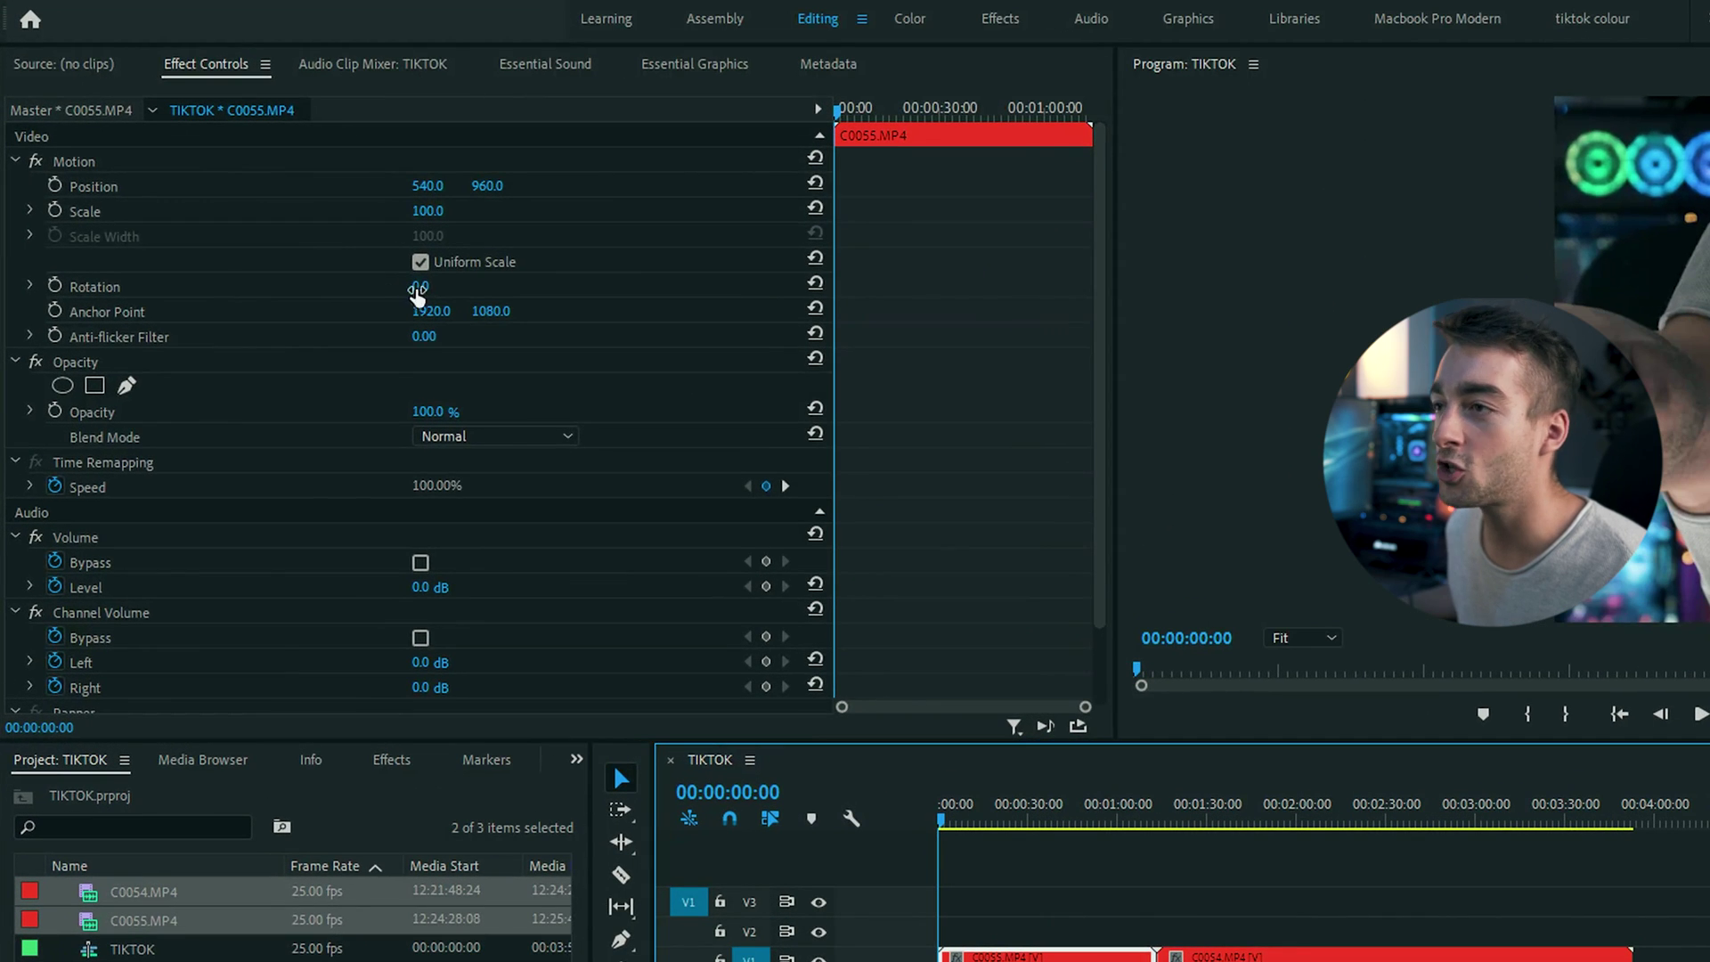
Set C0055's Rotation to 90 and Scale to 50 in Effect Controls
{"action": "left_click", "coordinate": [323, 254]}
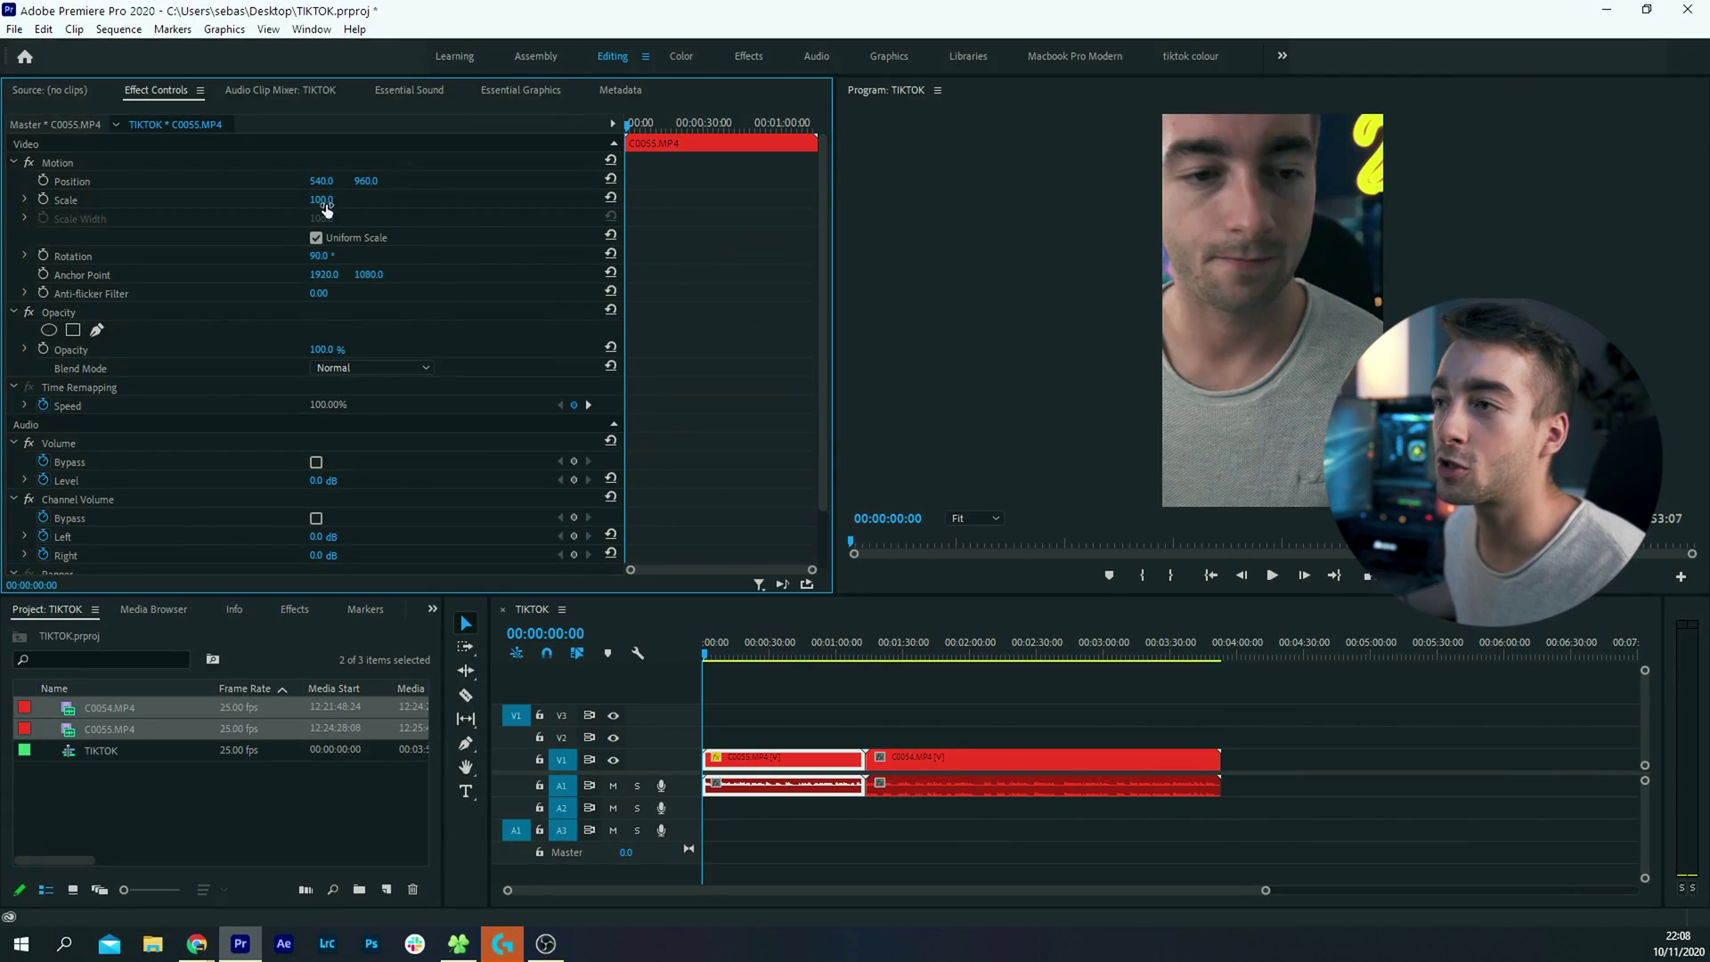
{"action": "left_click", "coordinate": [333, 196]}
{"action": "type", "text": "50"}
{"action": "key", "text": "Return"}
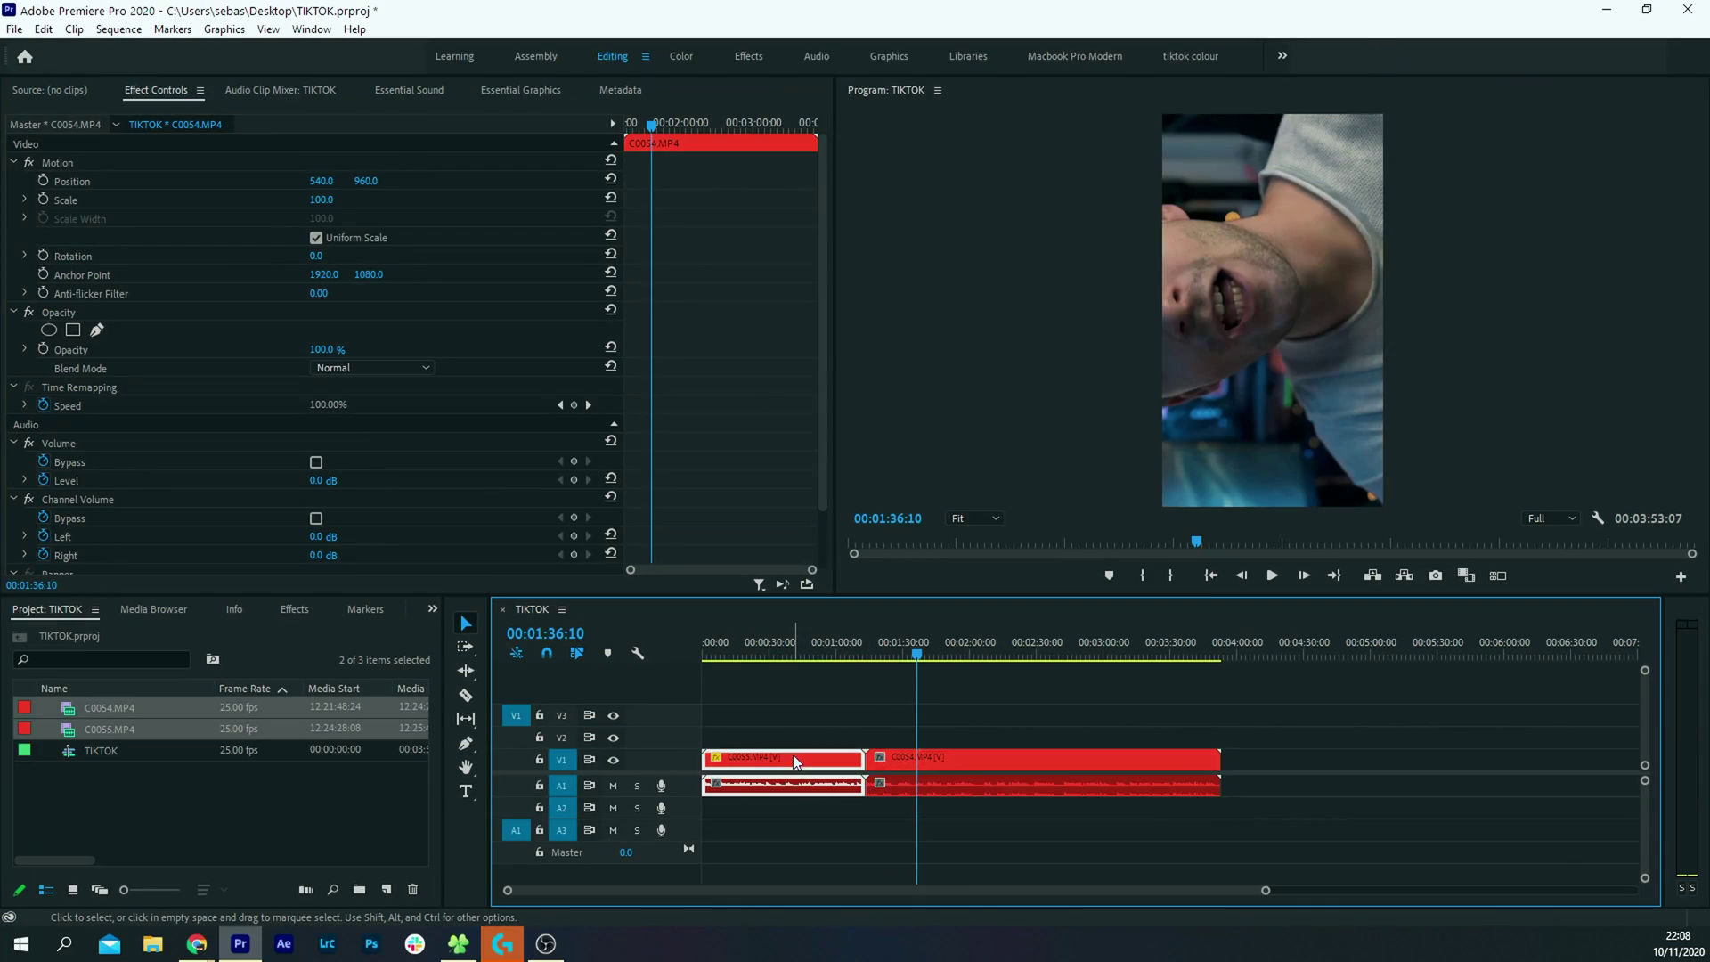
Copy C0055 and paste its Motion attributes onto C0054
{"action": "right_click", "coordinate": [750, 755]}
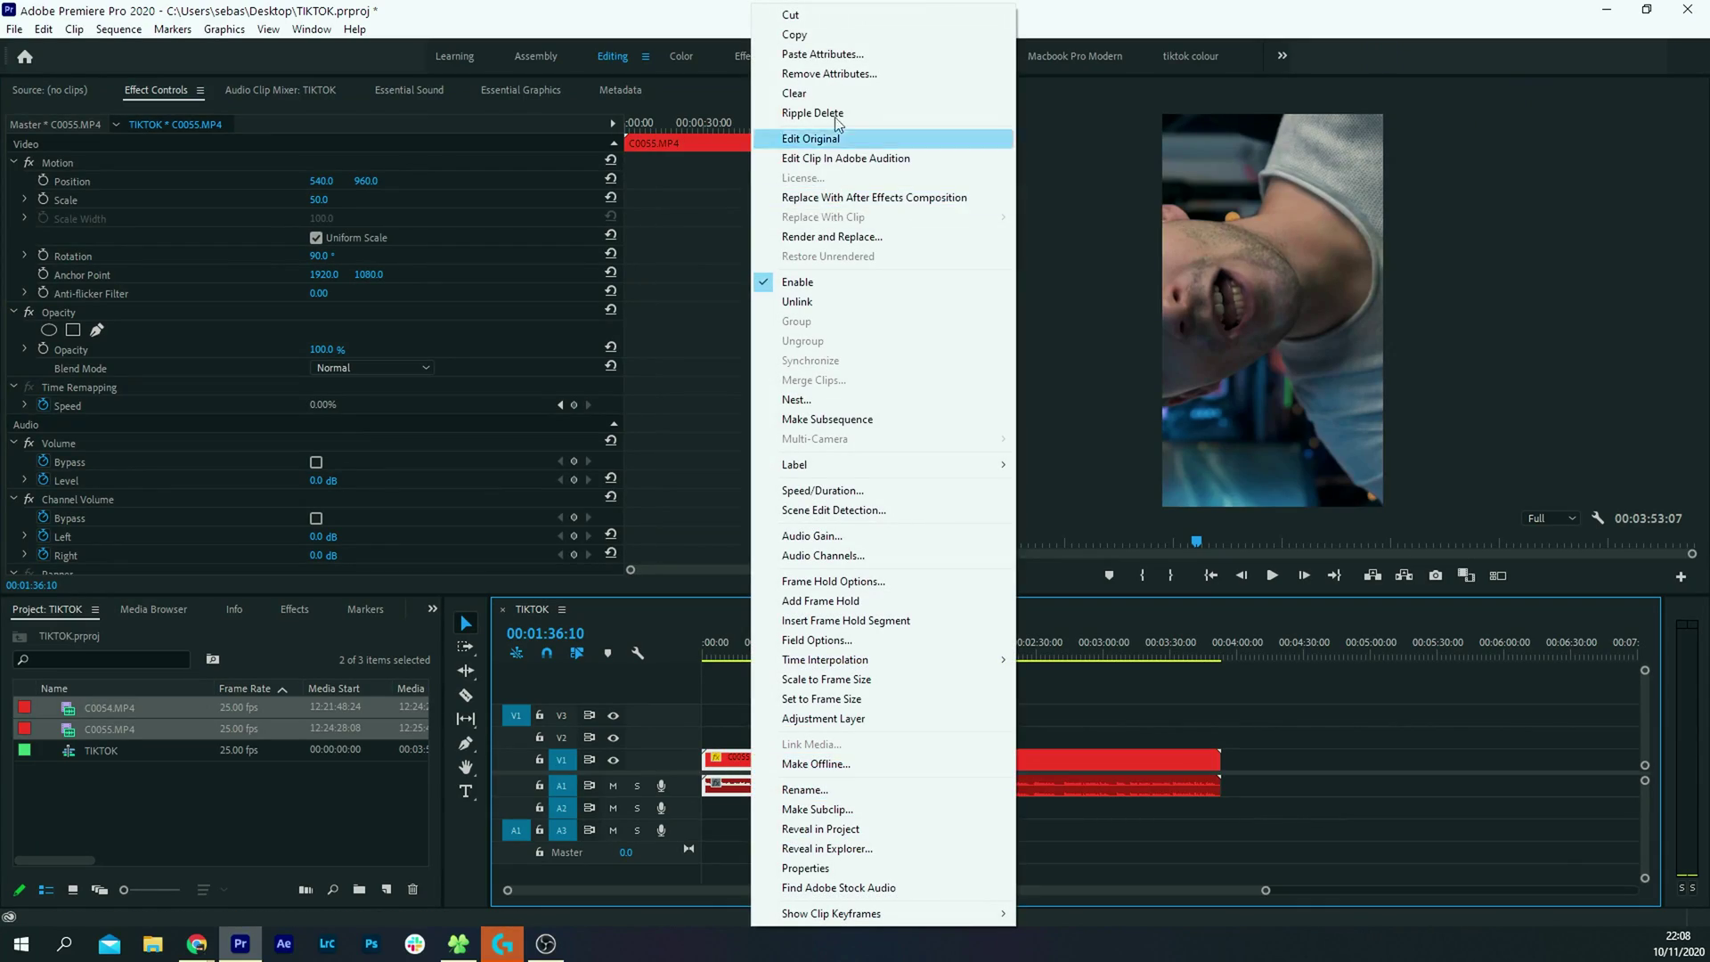
{"action": "left_click", "coordinate": [791, 34]}
{"action": "left_click", "coordinate": [955, 764]}
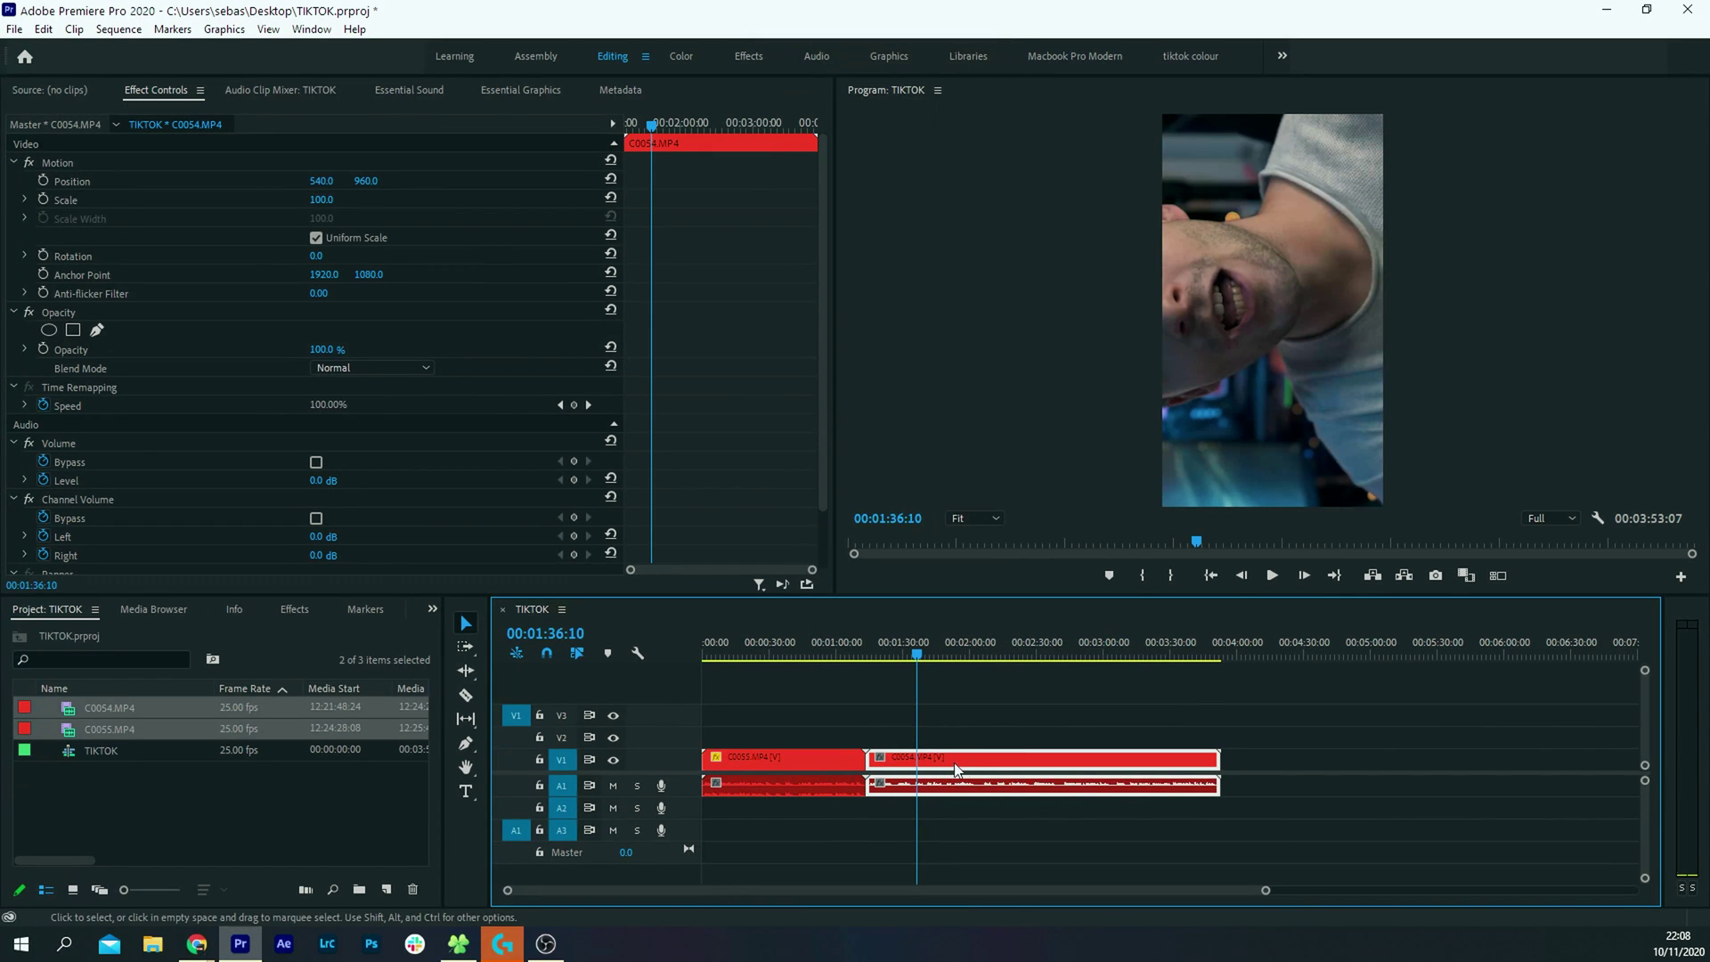
{"action": "right_click", "coordinate": [951, 766]}
{"action": "left_click", "coordinate": [998, 59]}
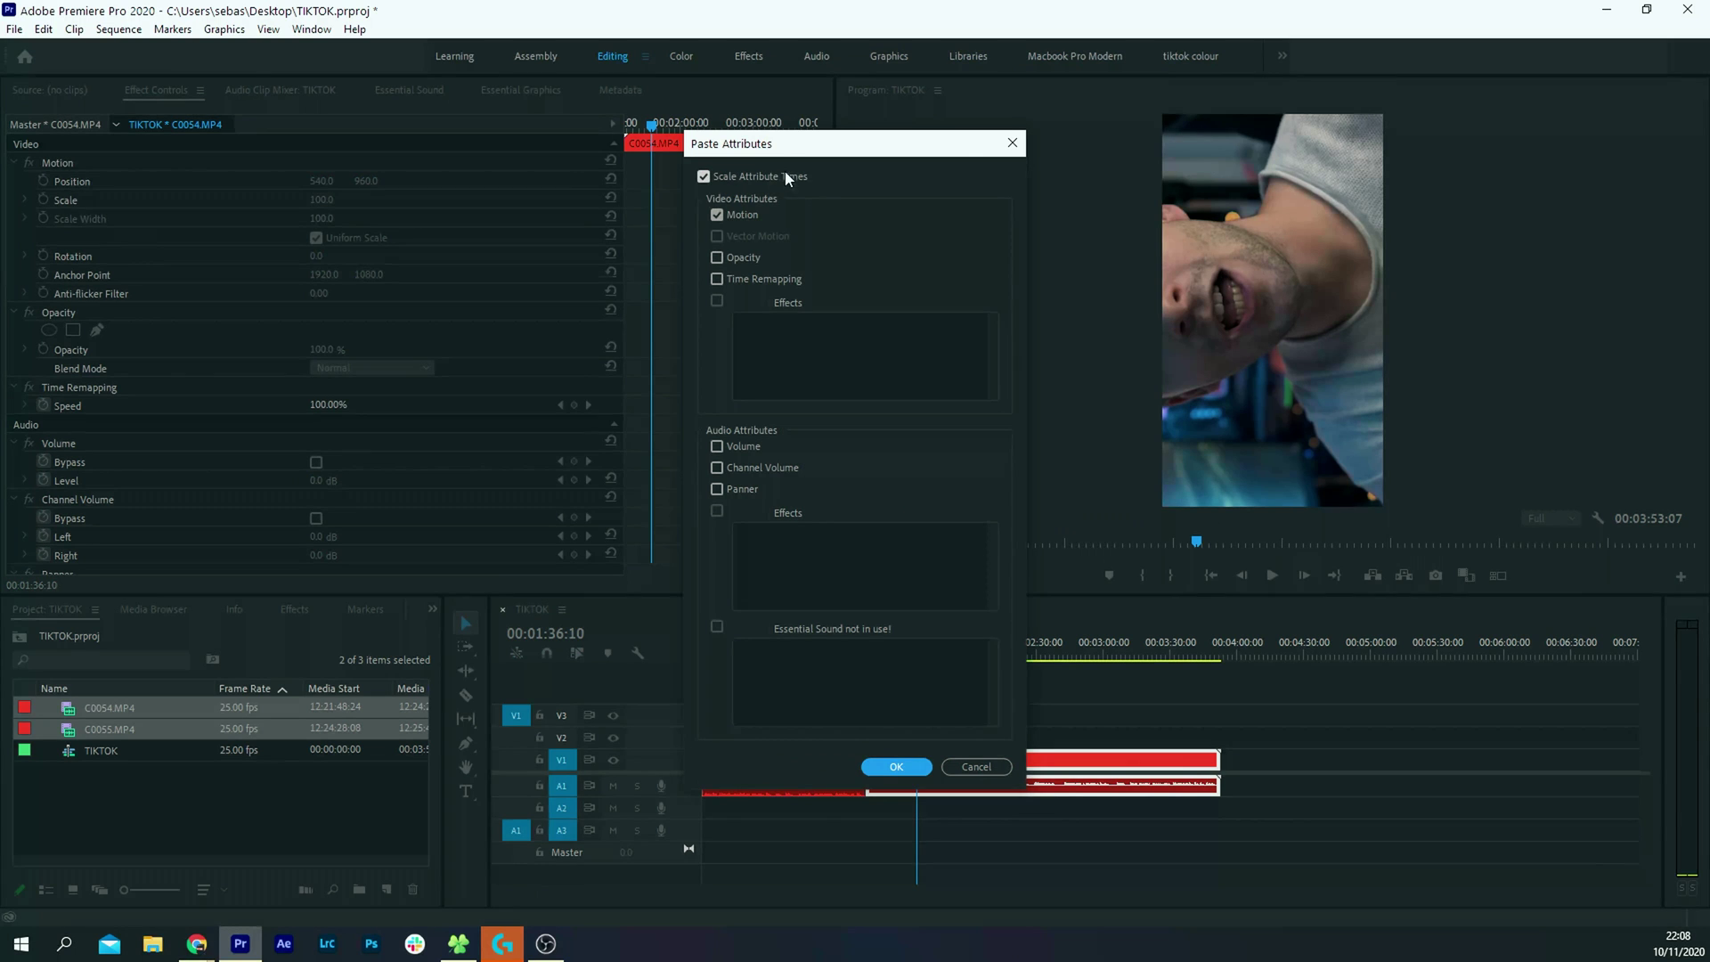
{"action": "left_click", "coordinate": [897, 767]}
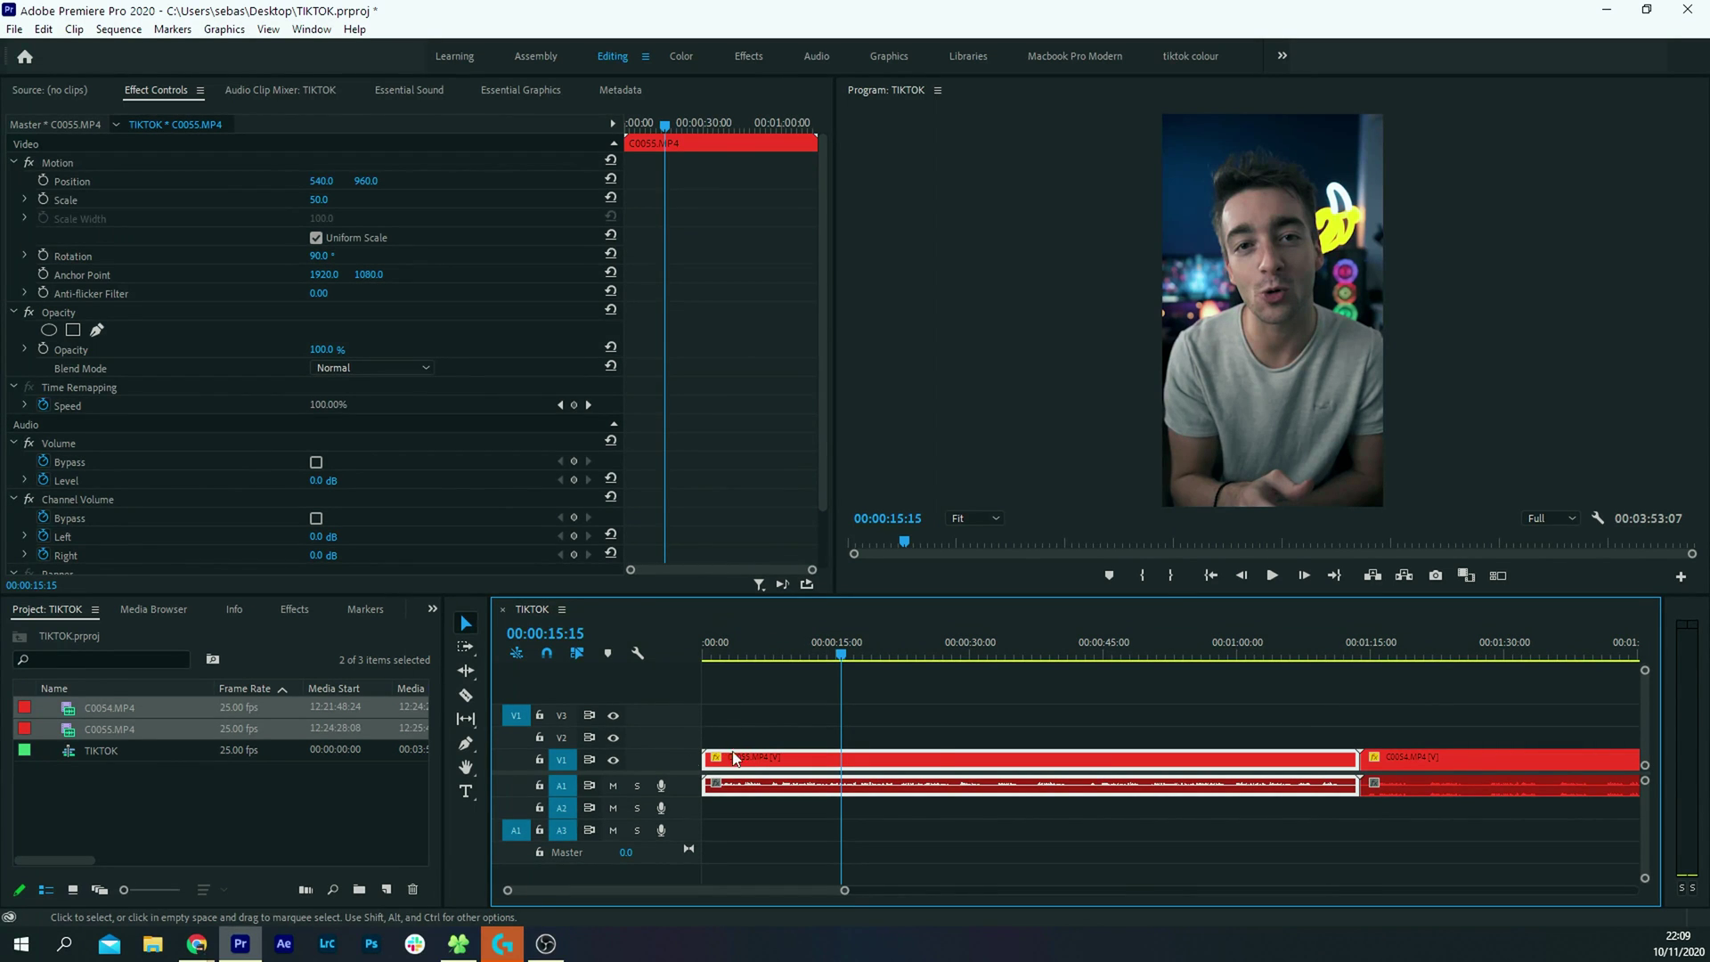
Expand the V1 and A1 tracks to show thumbnails and waveforms
{"action": "double_click", "coordinate": [677, 753]}
{"action": "double_click", "coordinate": [684, 783]}
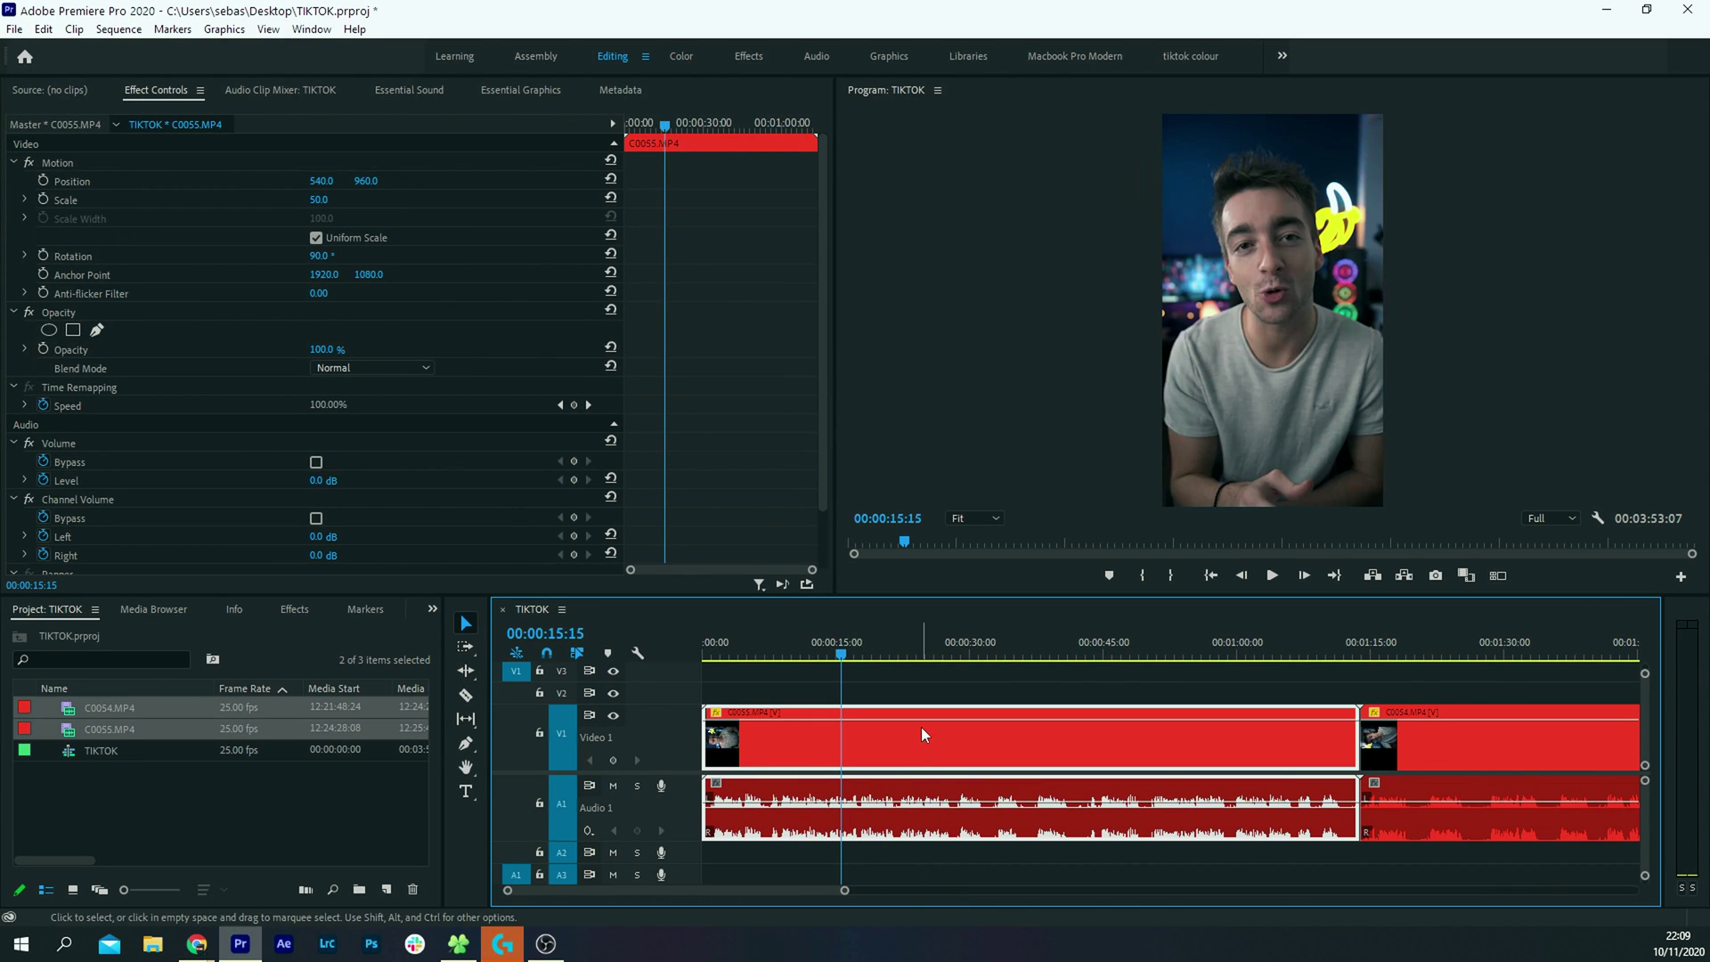
{"action": "left_click", "coordinate": [874, 681]}
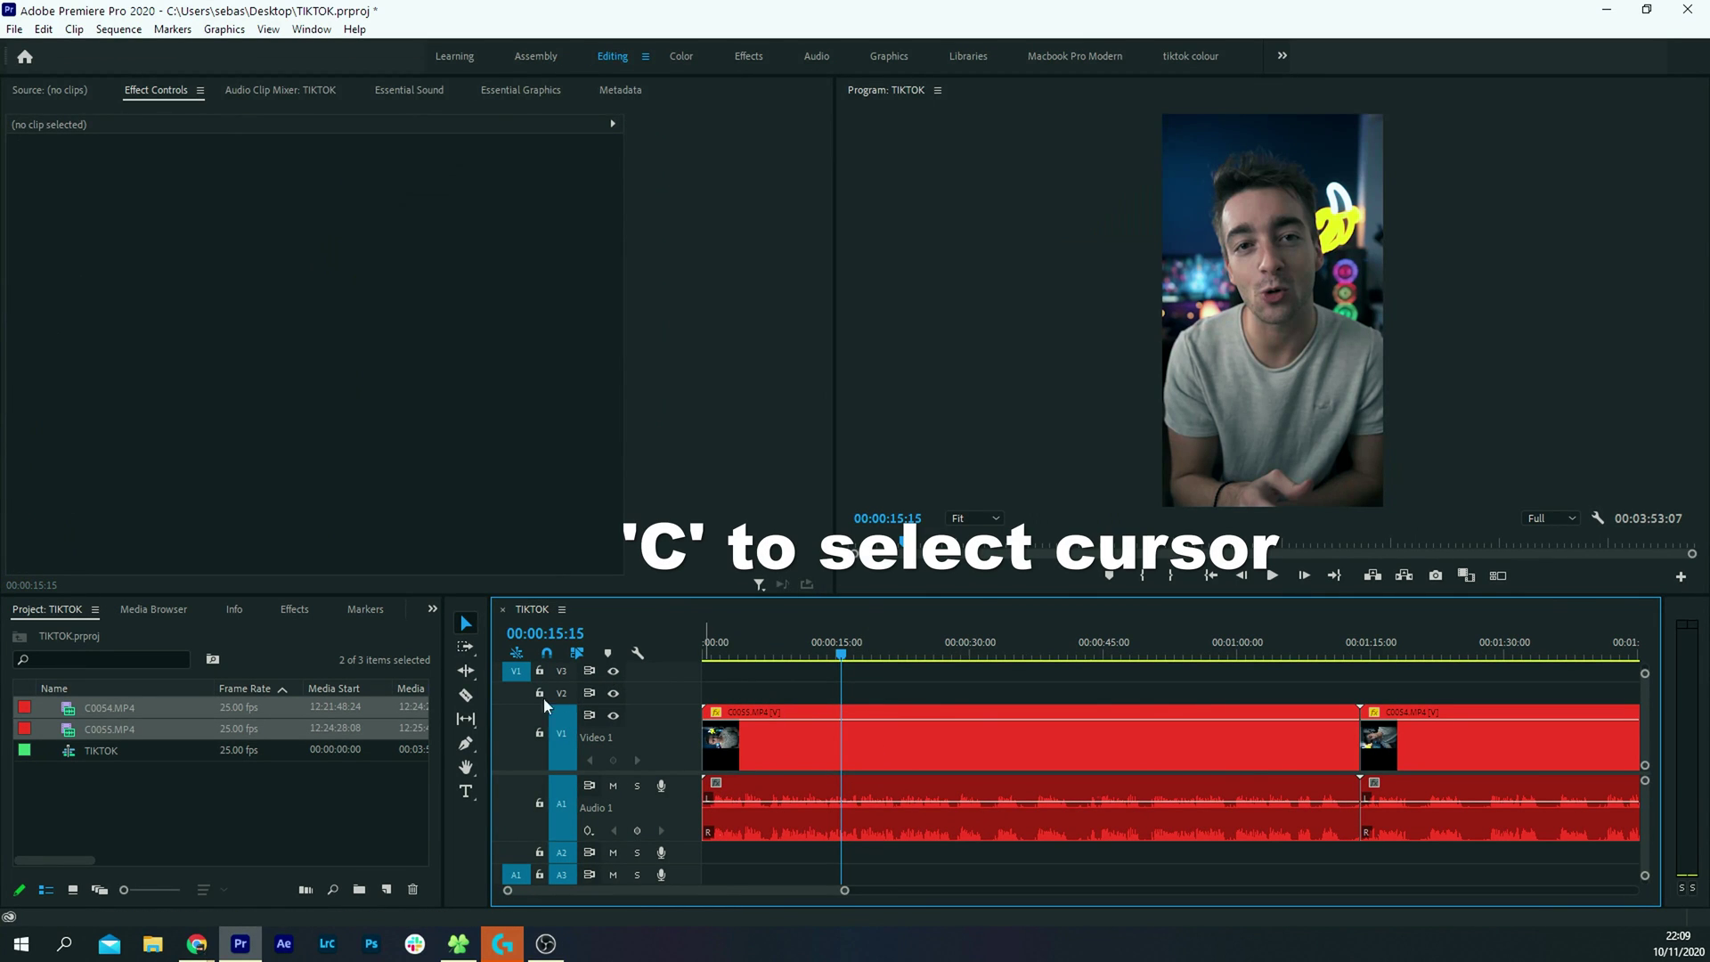
Cut C0055 at three points with the Razor tool, then zoom out
{"action": "key", "text": "c"}
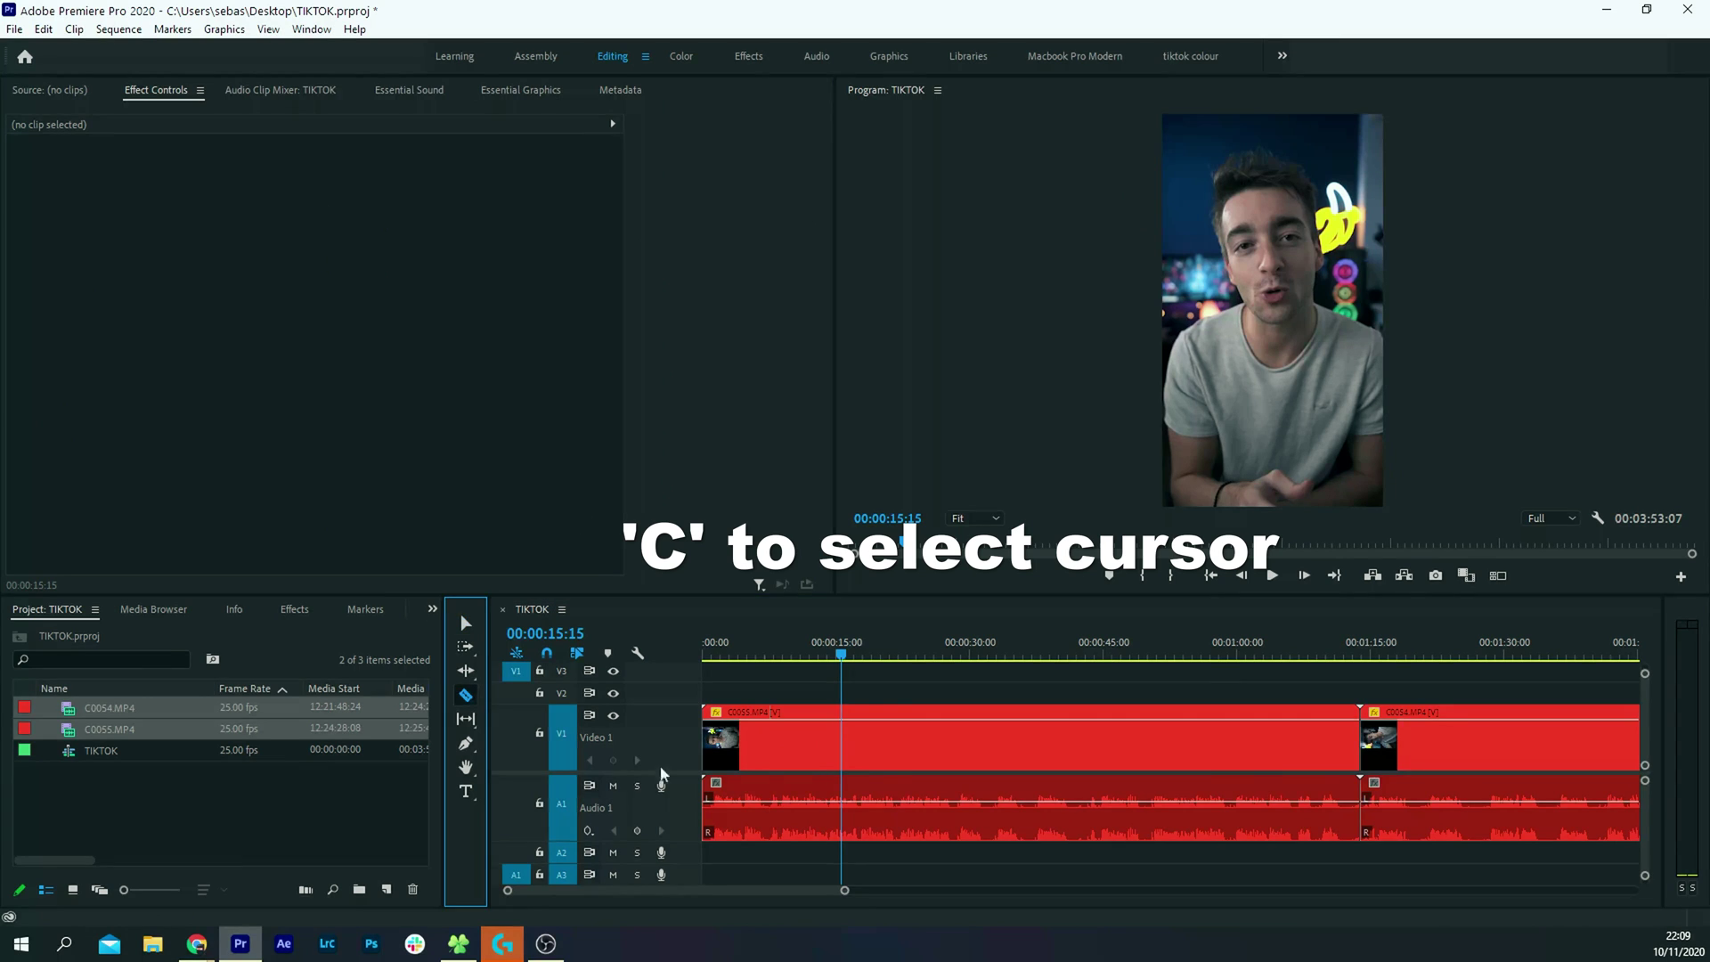
{"action": "left_click", "coordinate": [816, 748]}
{"action": "left_click", "coordinate": [937, 739]}
{"action": "left_click", "coordinate": [902, 746]}
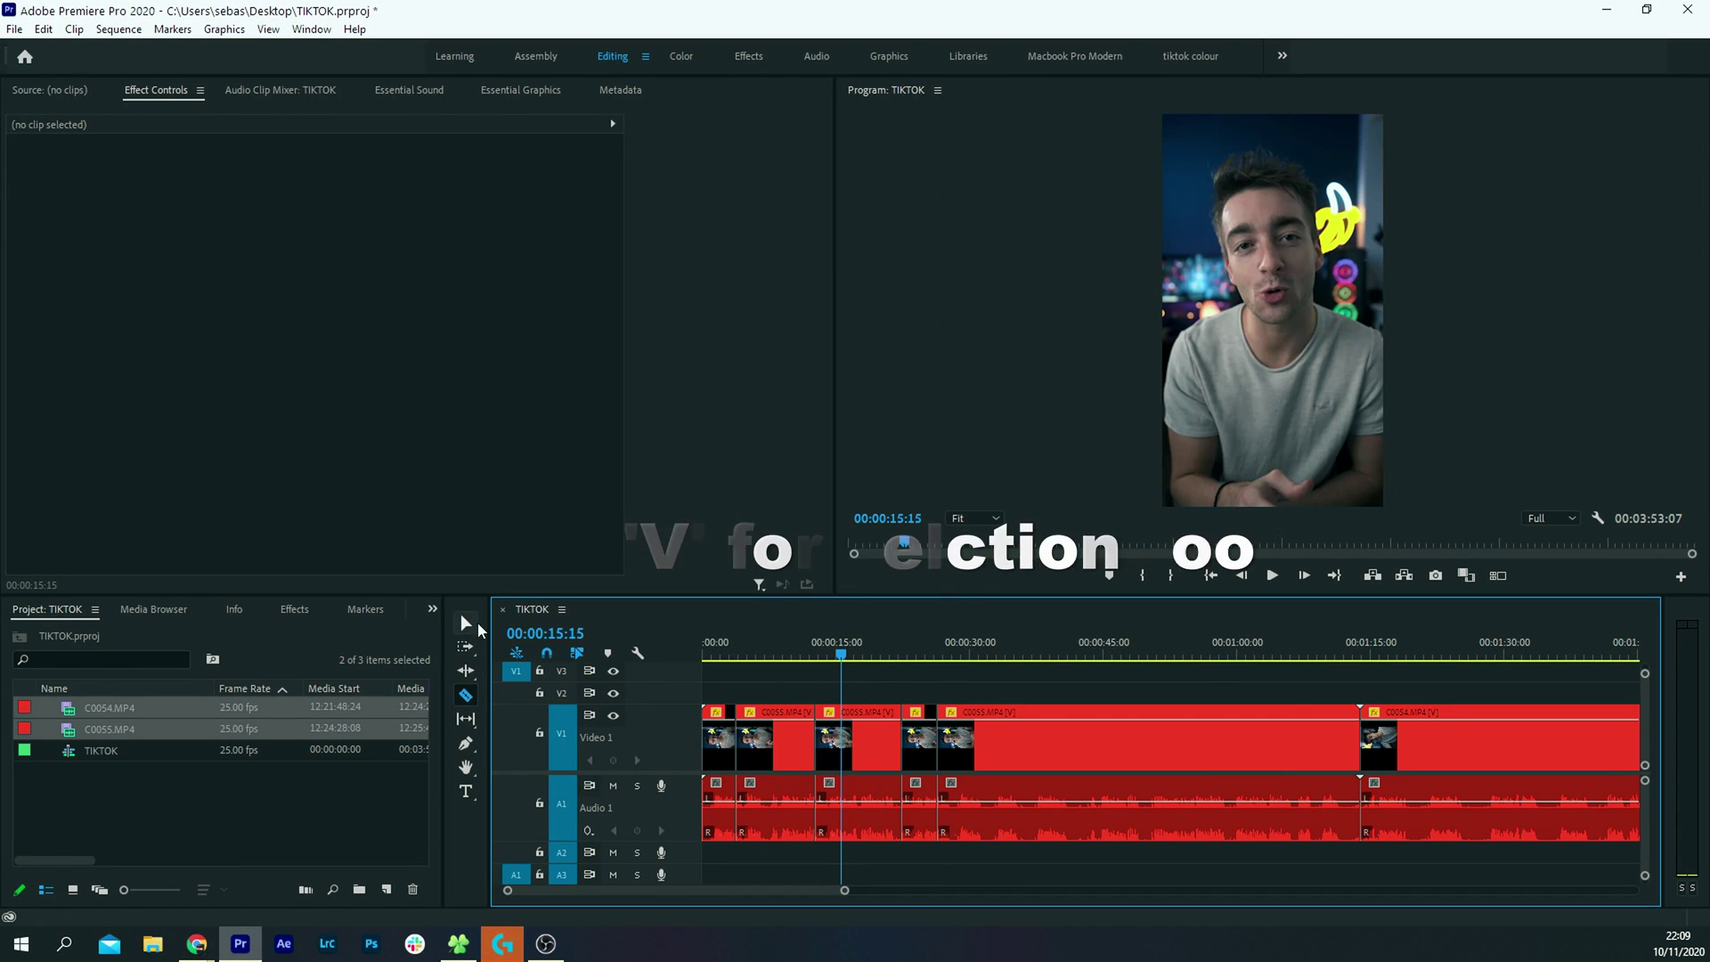
{"action": "key", "text": "v"}
{"action": "left_click", "coordinate": [845, 741]}
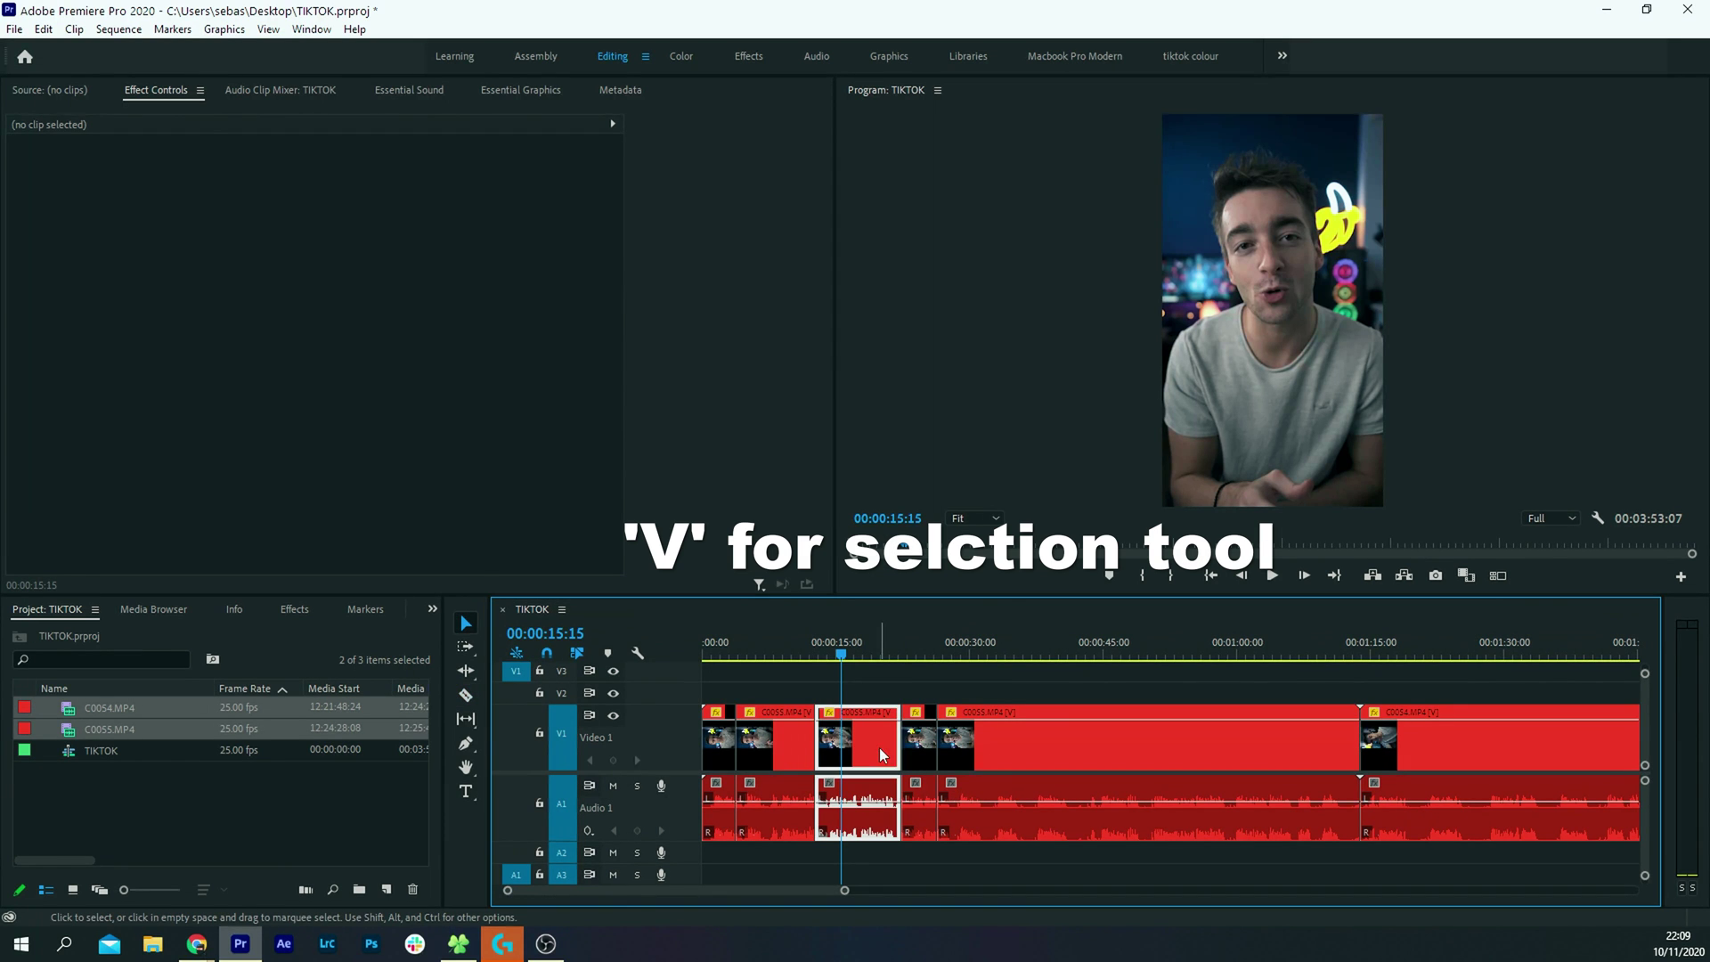
{"action": "left_click", "coordinate": [951, 676]}
{"action": "key", "text": "minus"}
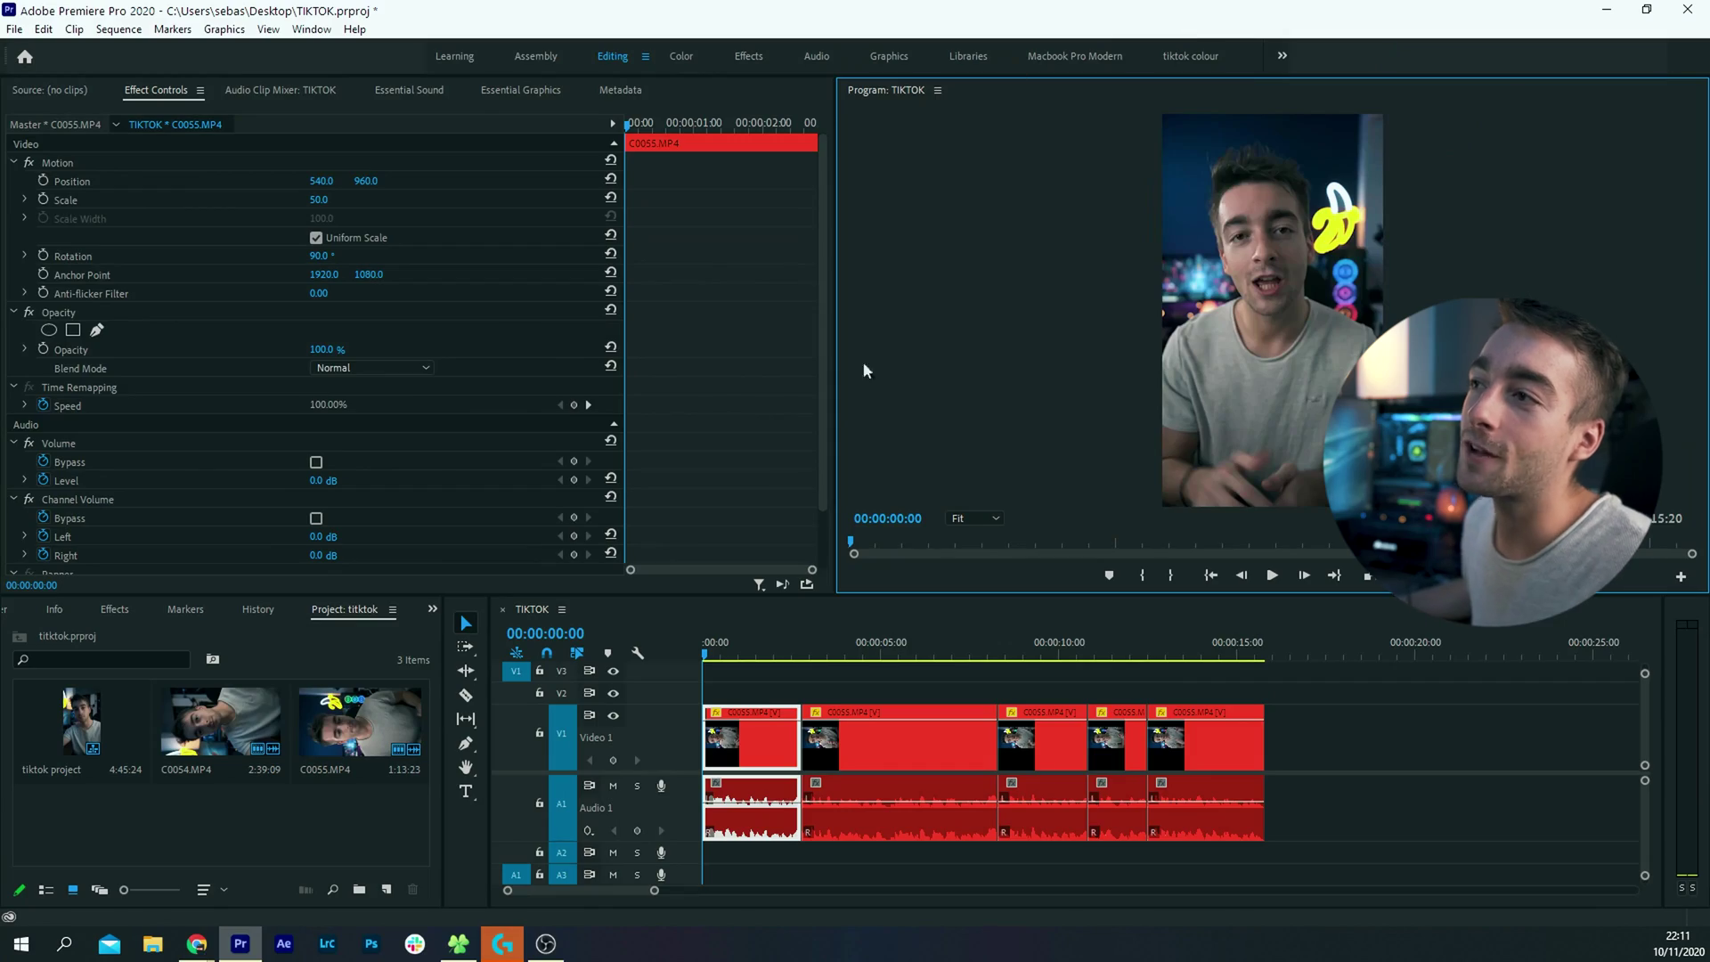
Show the Color workspace with Lumetri Basic Correction expanded for C0055
{"action": "left_click", "coordinate": [680, 59]}
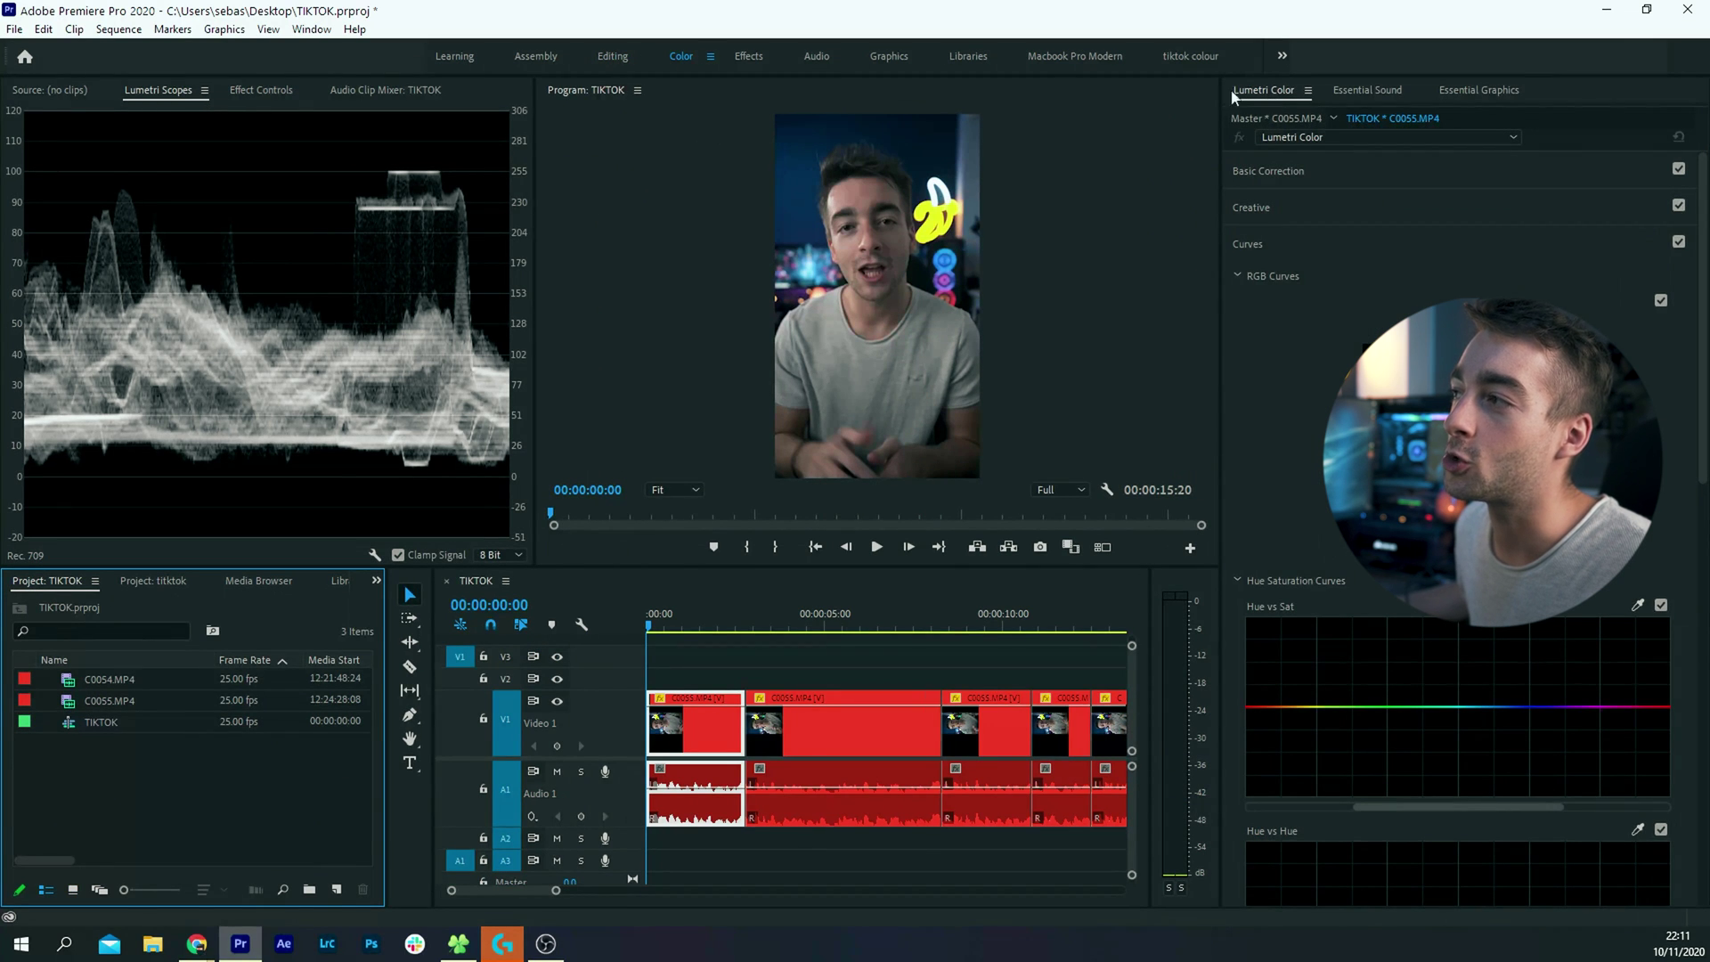
{"action": "left_click", "coordinate": [1242, 168]}
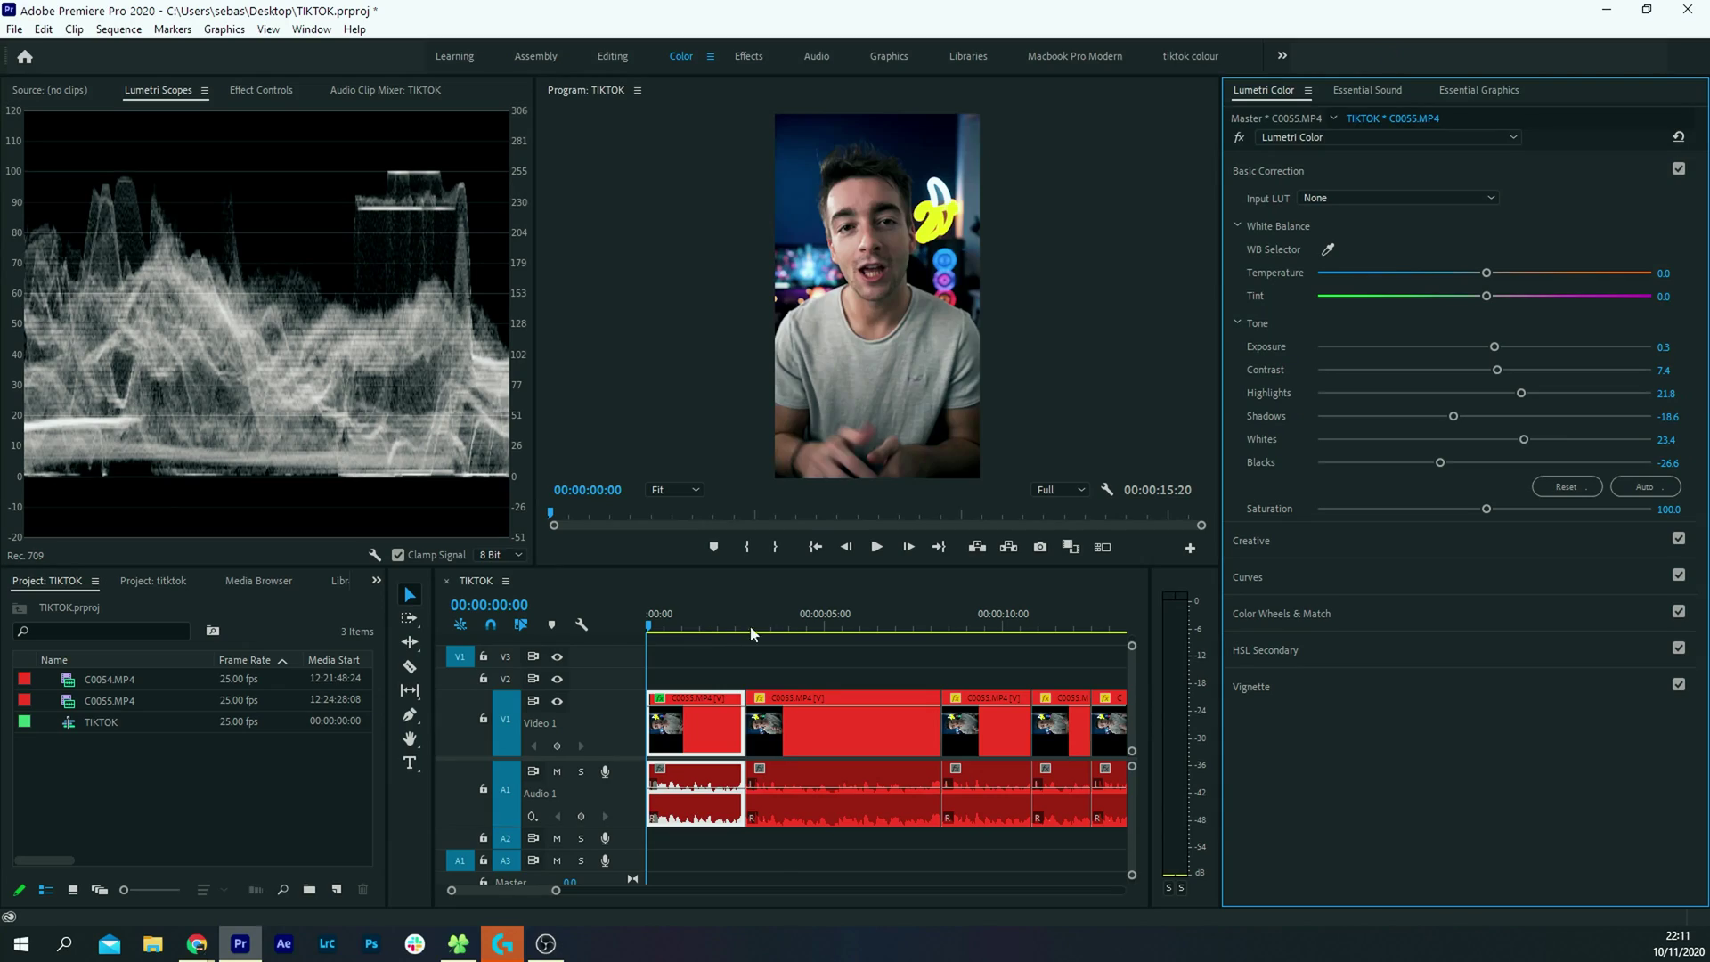
Copy the graded first clip and fit the sequence in the timeline
{"action": "left_click", "coordinate": [784, 626]}
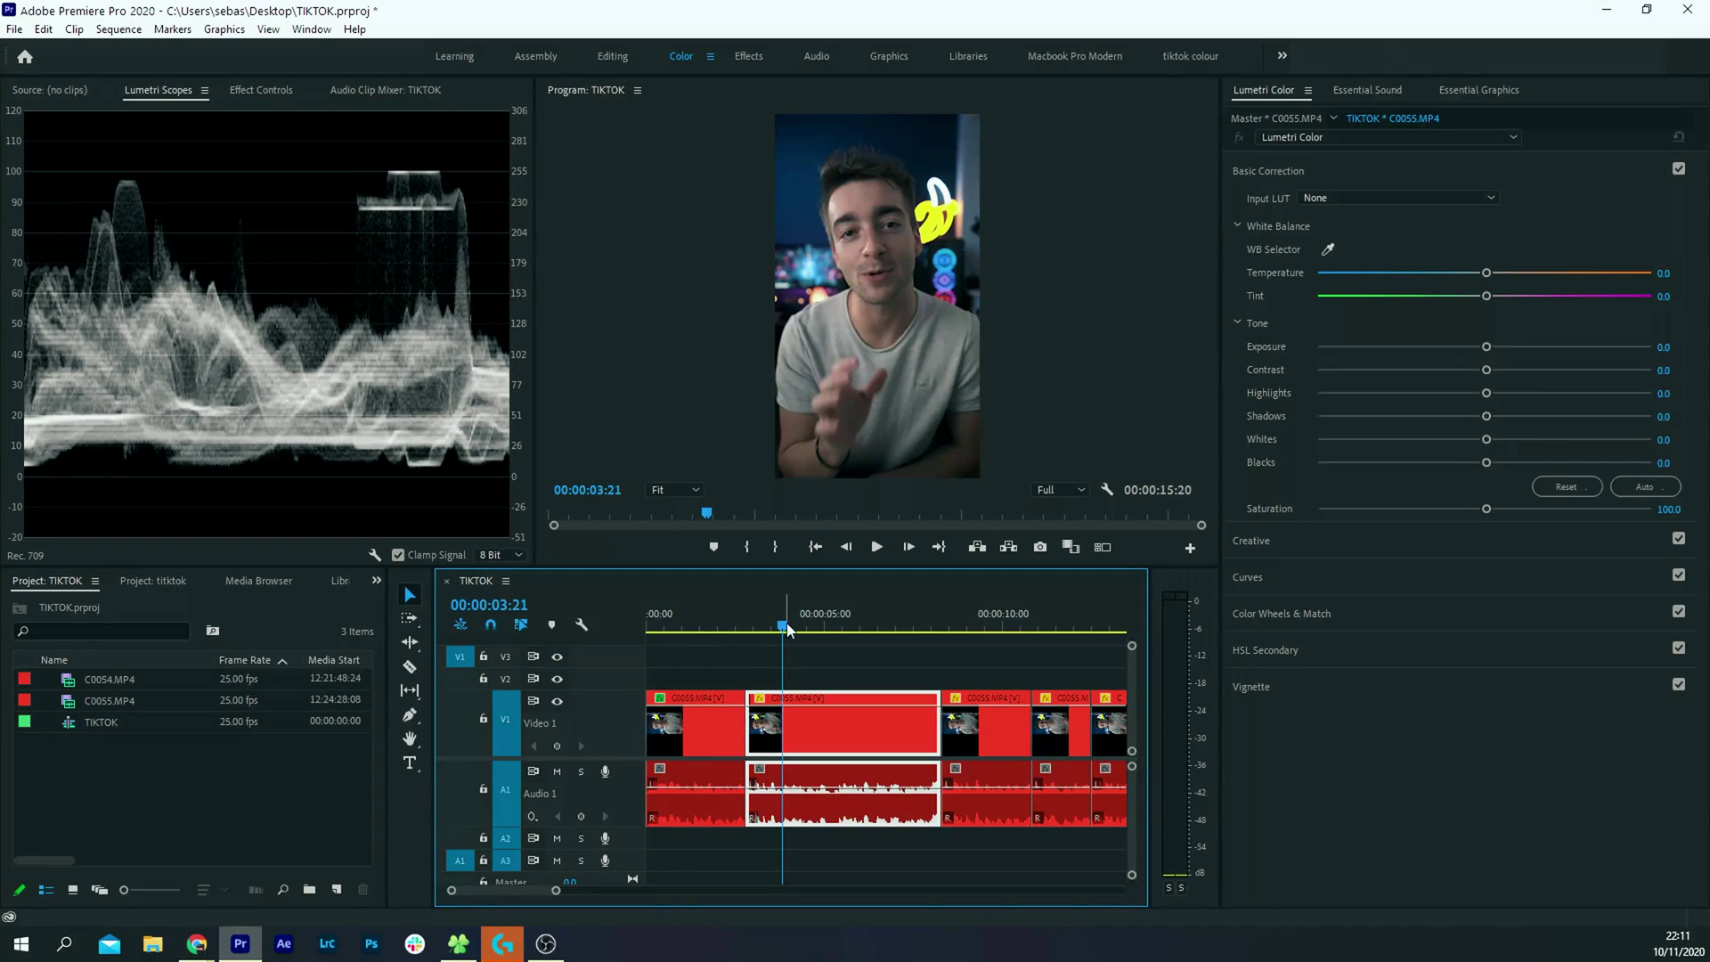
{"action": "left_click", "coordinate": [694, 632]}
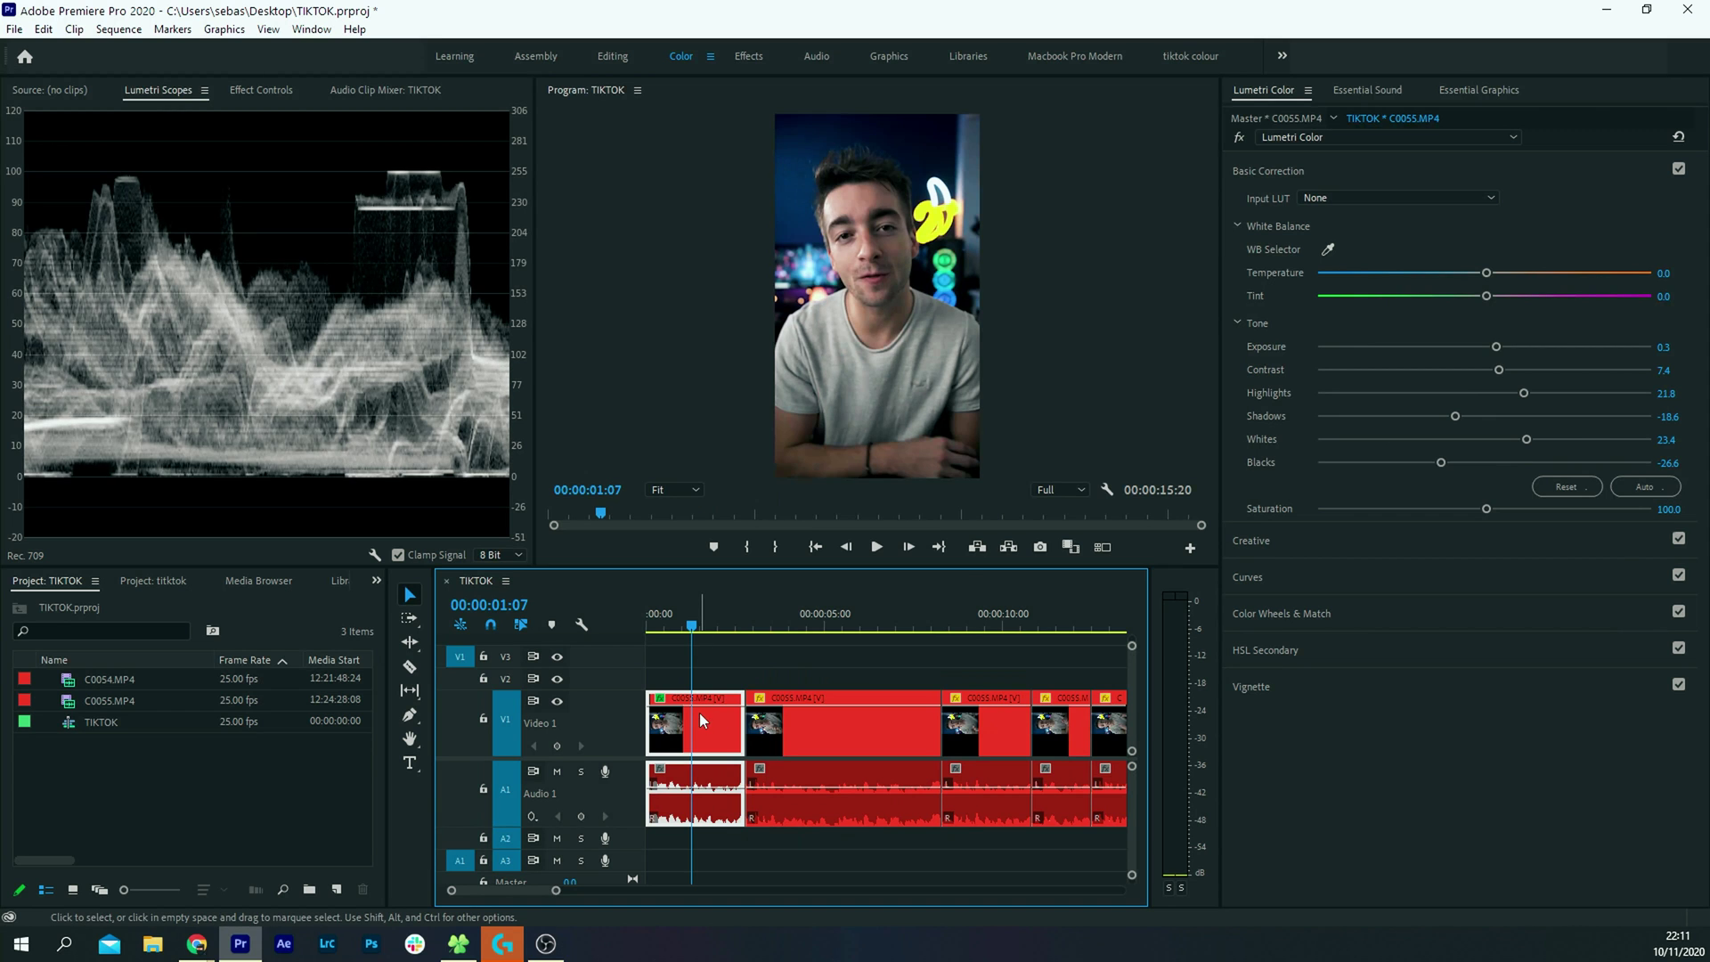
{"action": "right_click", "coordinate": [702, 718]}
{"action": "key", "text": "Escape"}
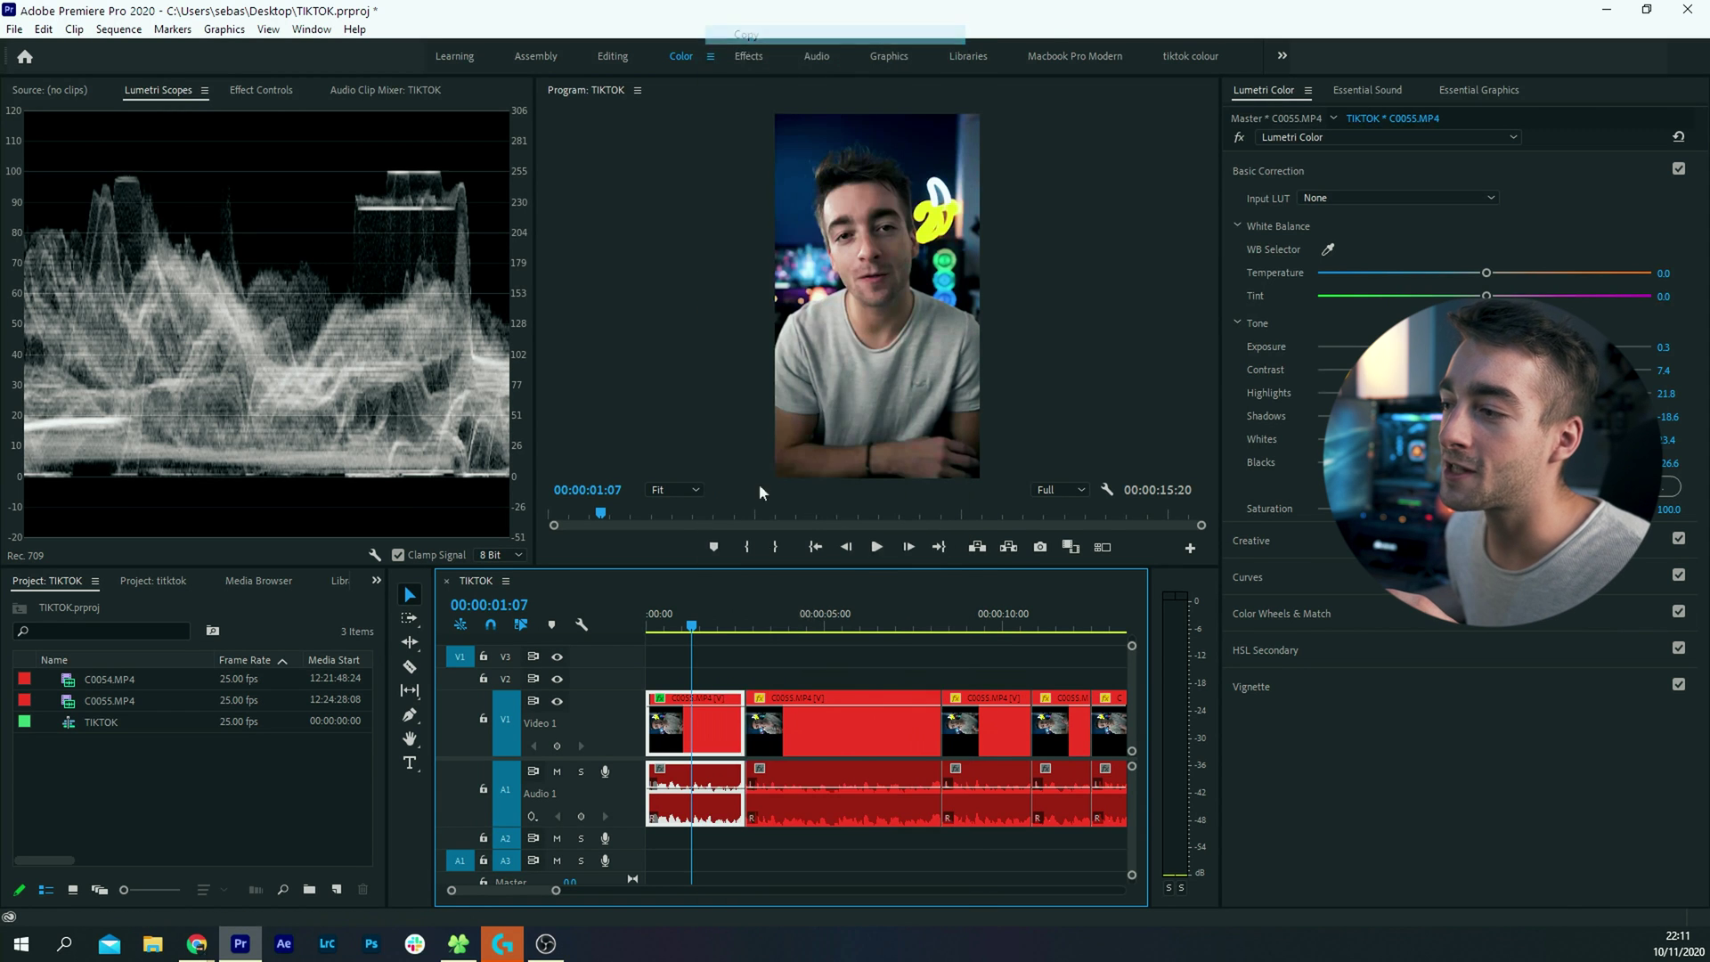
{"action": "left_click", "coordinate": [791, 680]}
{"action": "key", "text": "minus"}
Paste the first clip's attributes onto the four remaining clips
{"action": "left_click_drag", "start_coordinate": [779, 680], "coordinate": [933, 713]}
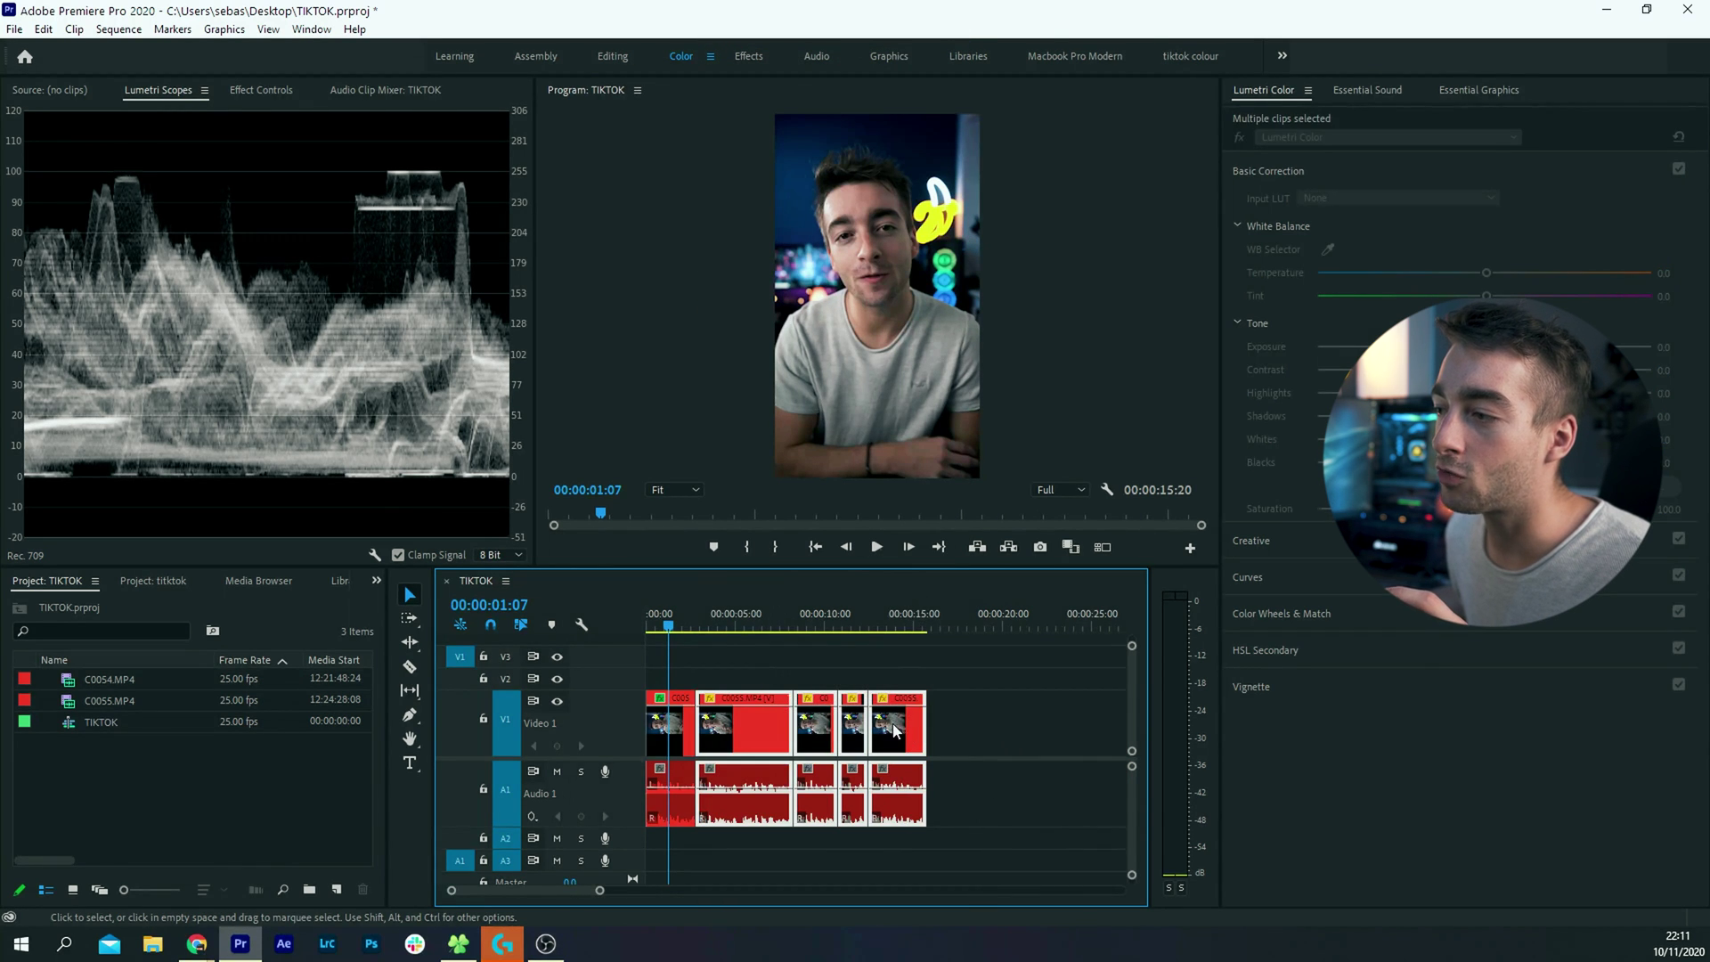
{"action": "right_click", "coordinate": [891, 721]}
{"action": "left_click", "coordinate": [942, 80]}
{"action": "left_click", "coordinate": [893, 763]}
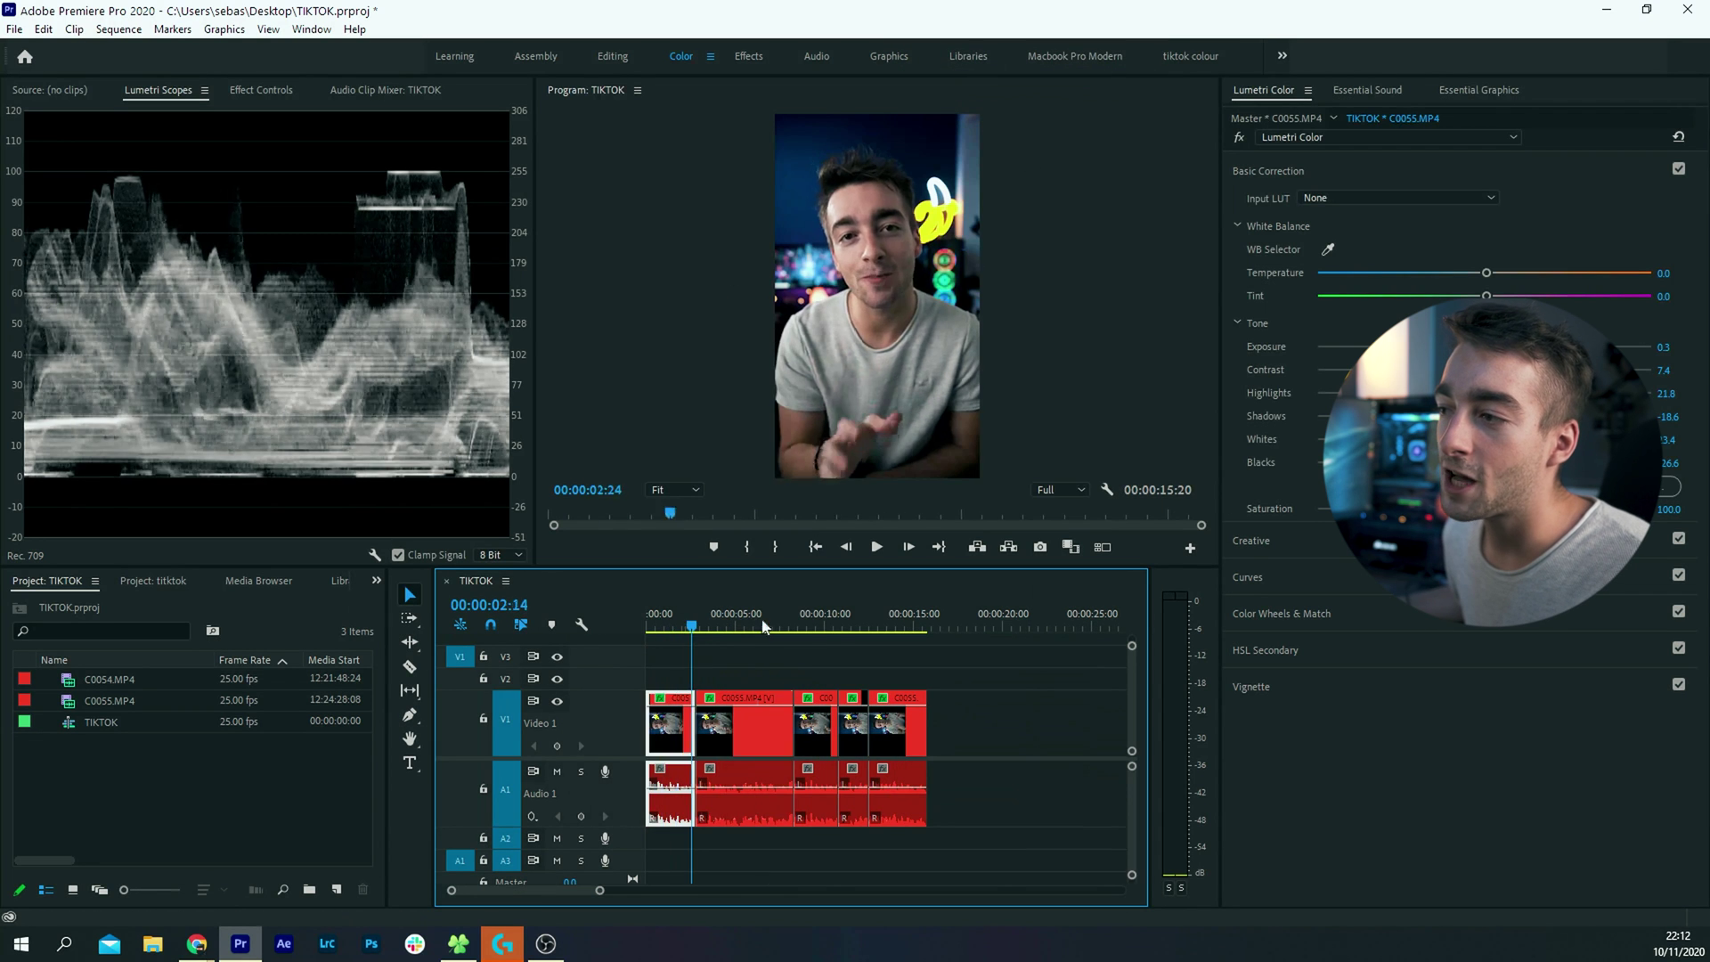
Play back the graded sequence and return the playhead to the start
{"action": "left_click", "coordinate": [862, 627]}
{"action": "key", "text": "space"}
{"action": "left_click_drag", "start_coordinate": [788, 632], "coordinate": [632, 629]}
{"action": "left_click", "coordinate": [693, 659]}
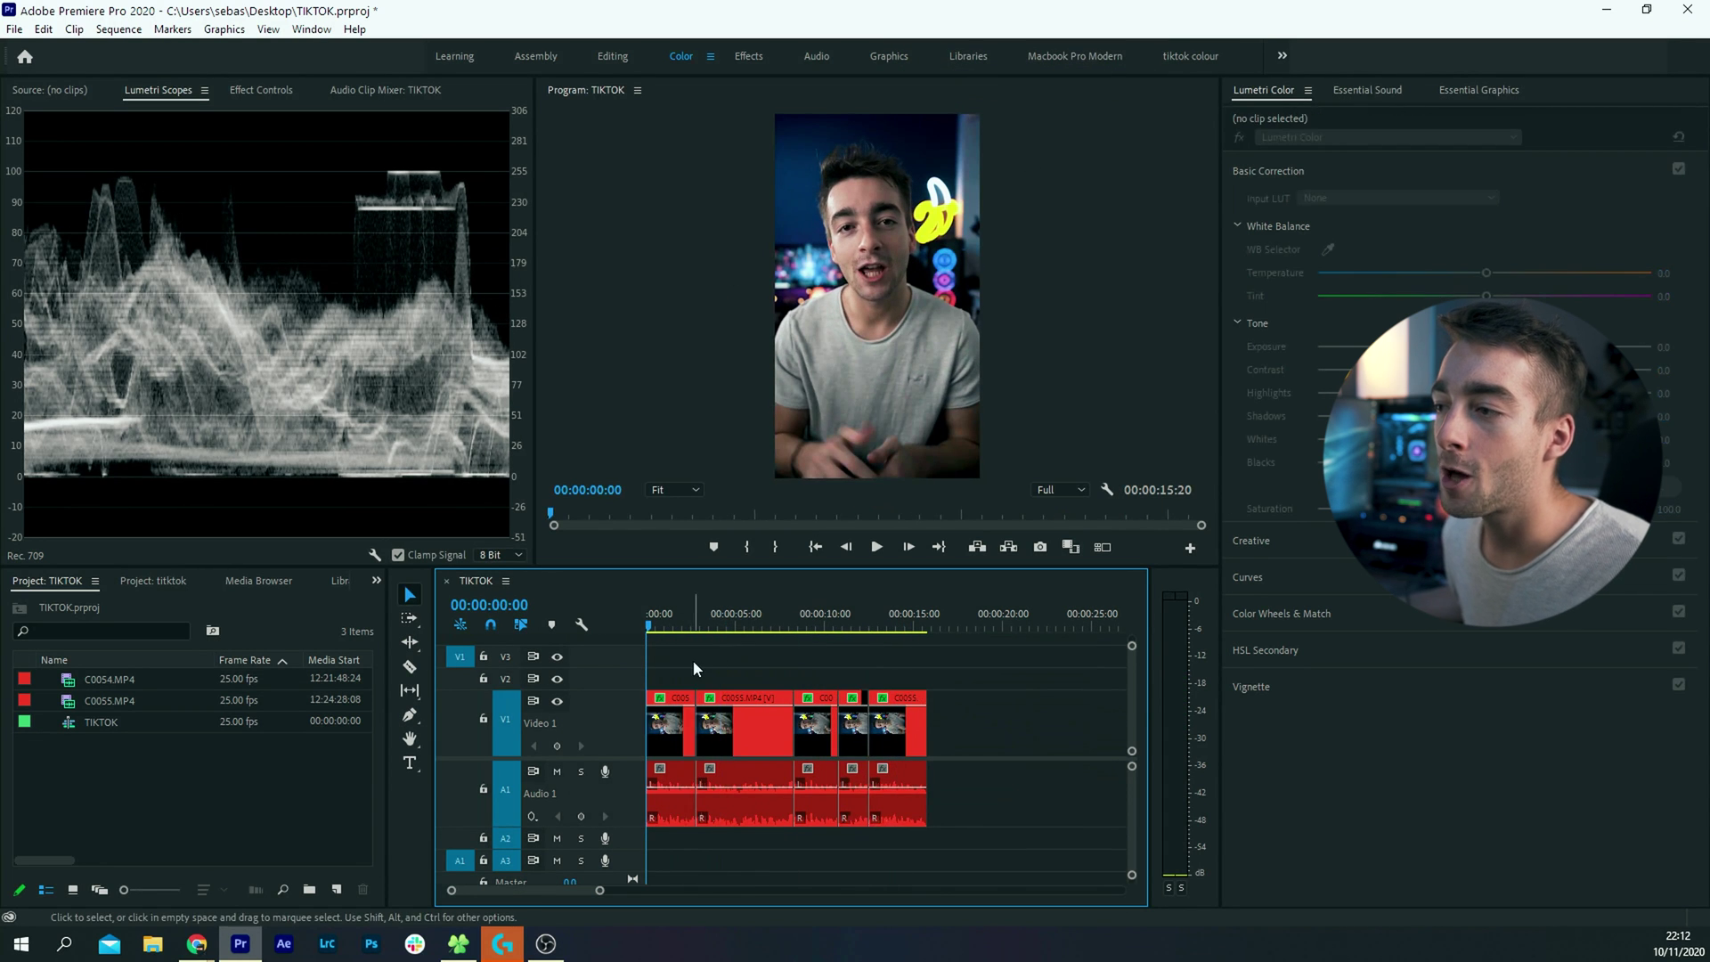
Create an adjustment layer and place it on V2 across the clips
{"action": "key", "text": "equal"}
{"action": "left_click", "coordinate": [341, 886]}
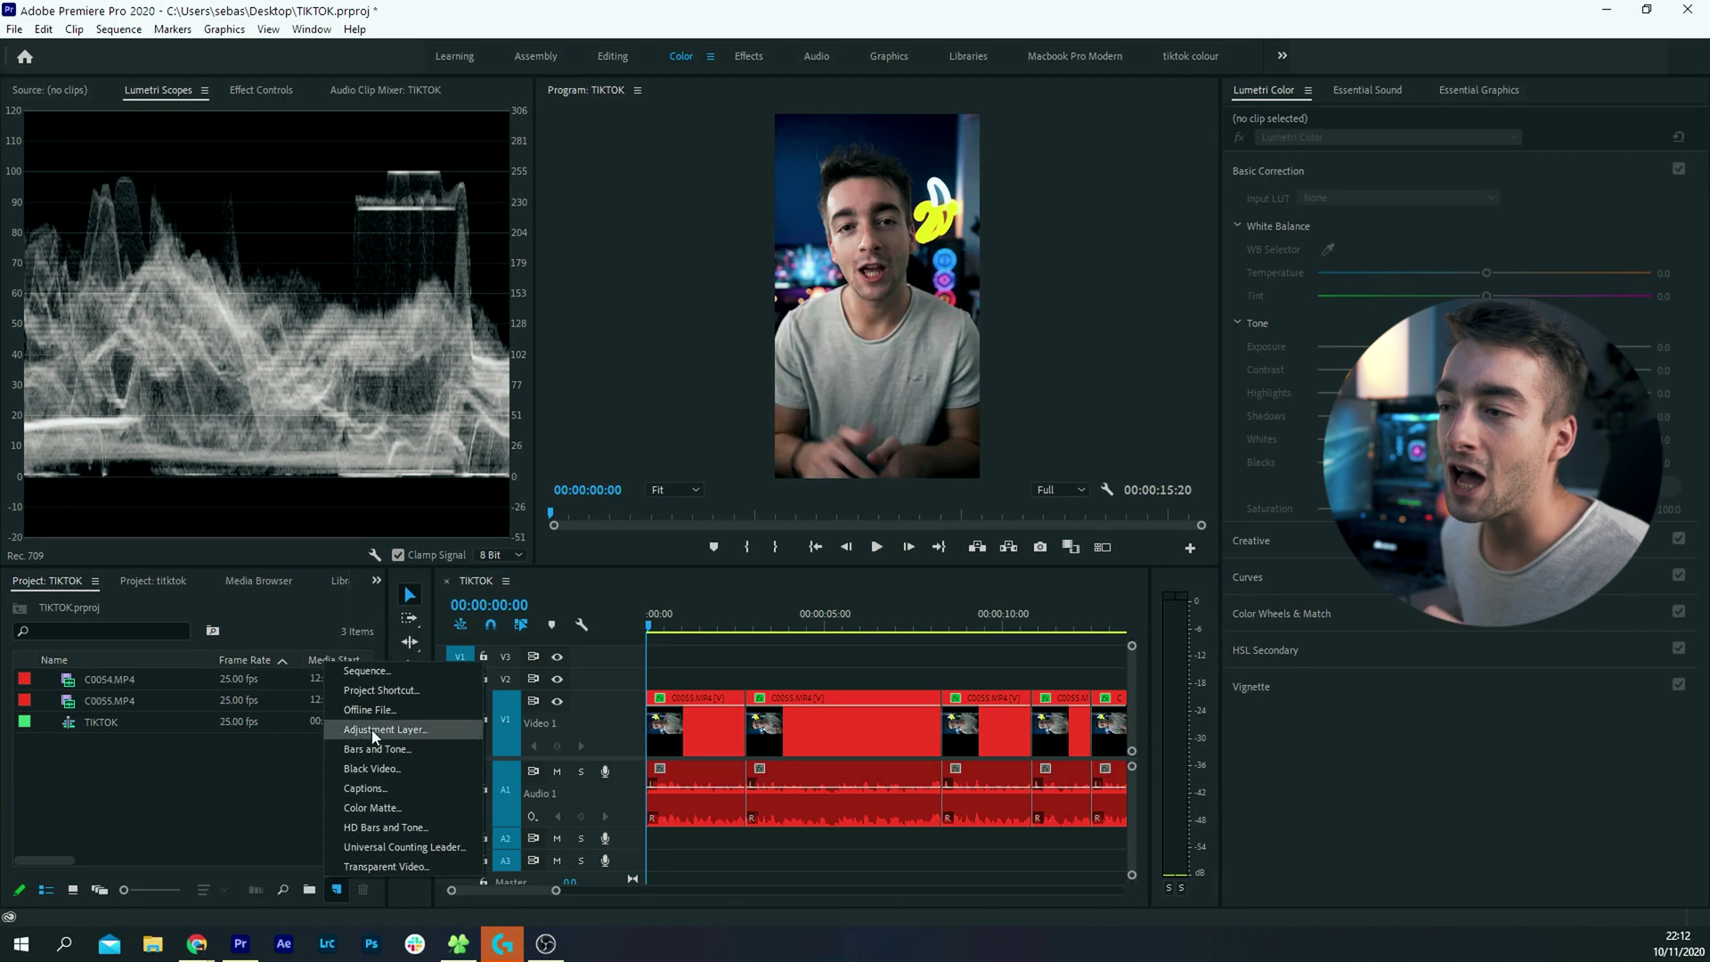
{"action": "left_click", "coordinate": [388, 724]}
{"action": "key", "text": "Return"}
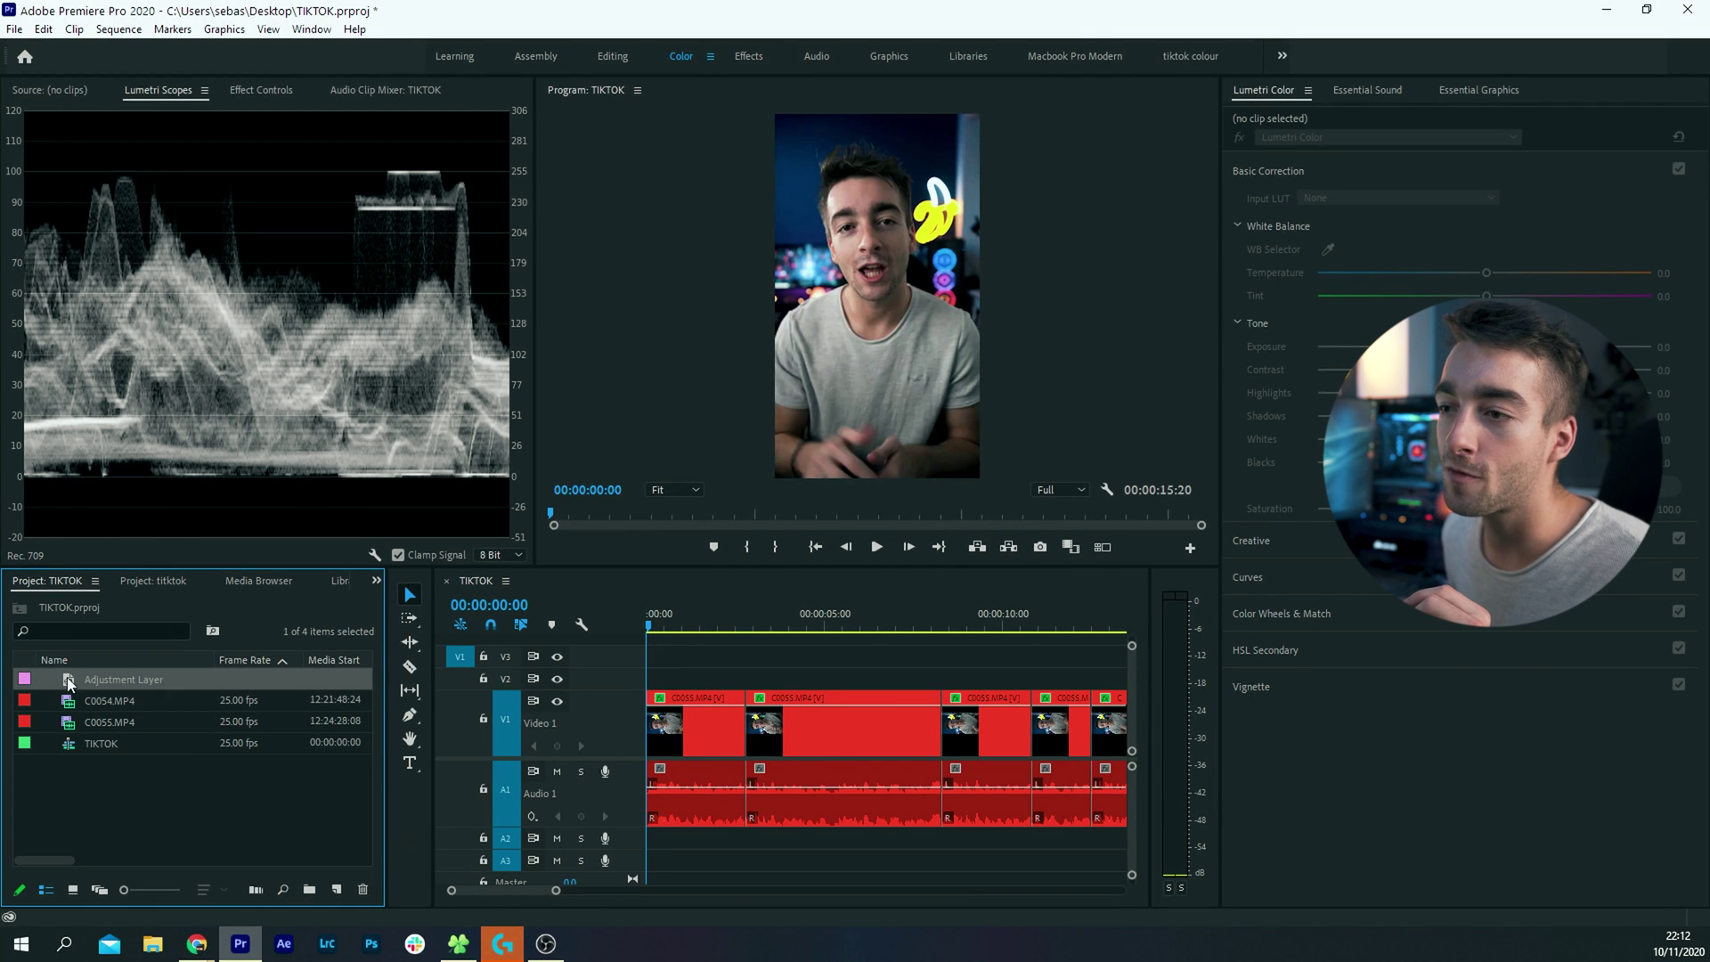
{"action": "left_click_drag", "start_coordinate": [125, 679], "coordinate": [926, 675]}
{"action": "key", "text": "minus"}
{"action": "key", "text": "equal"}
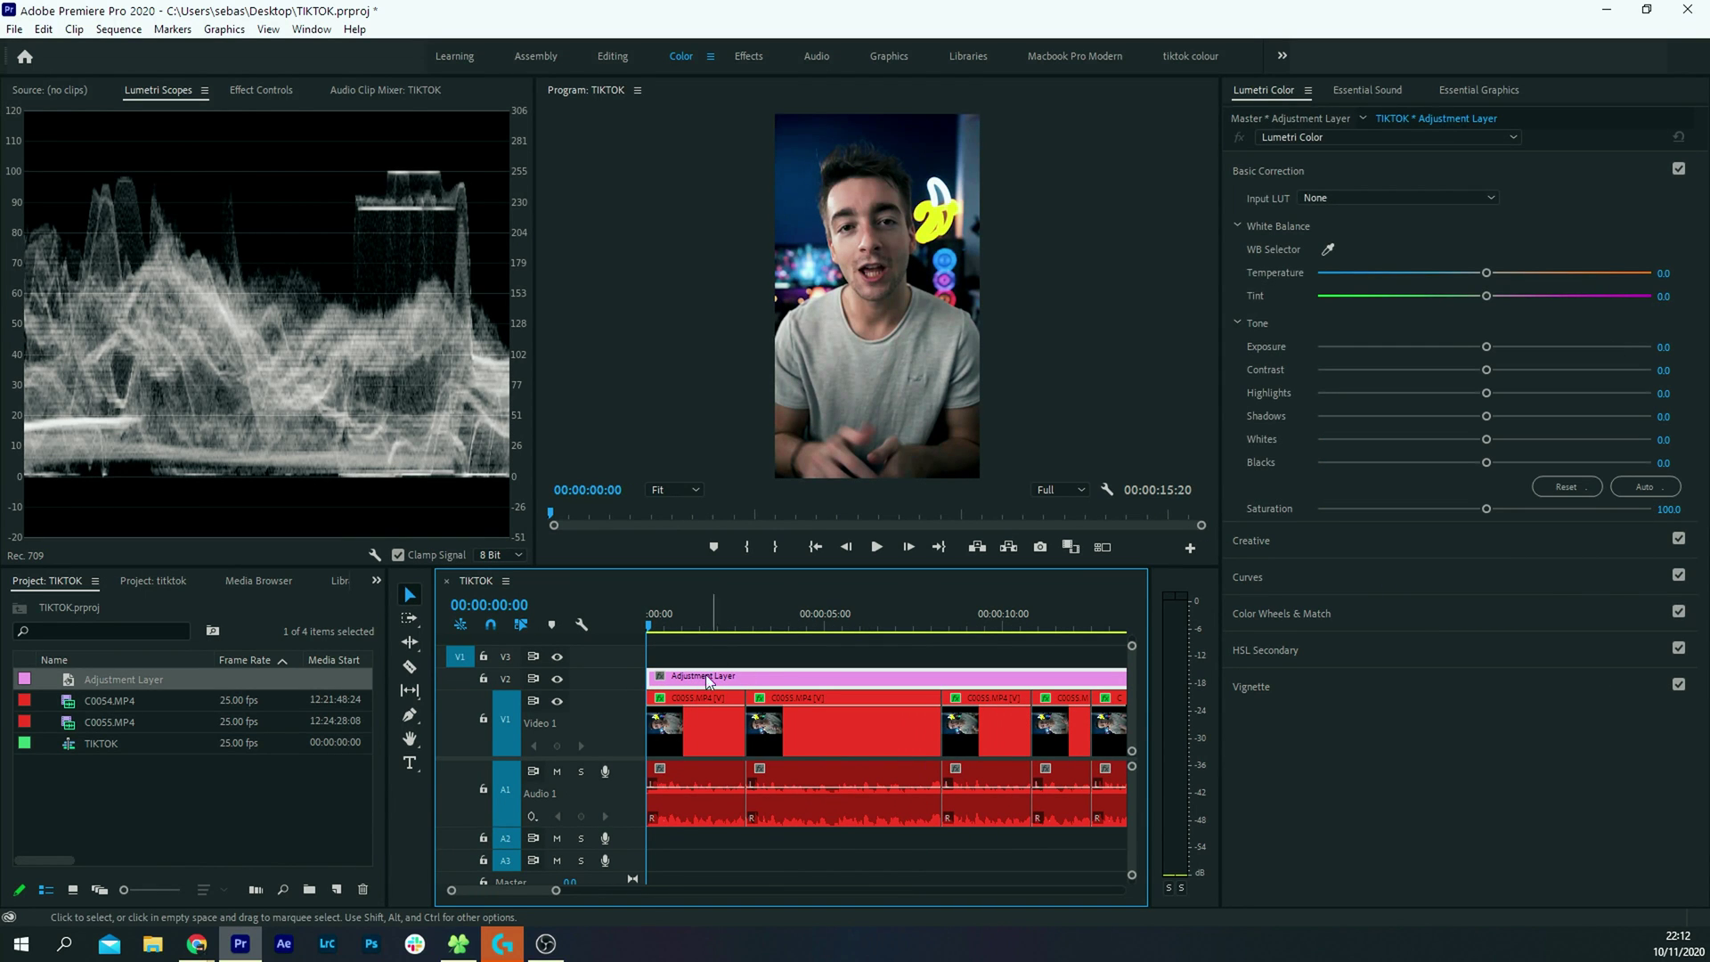
Apply the CINEMA_III_V-LOG Creative look at intensity 33
{"action": "left_click", "coordinate": [1262, 542]}
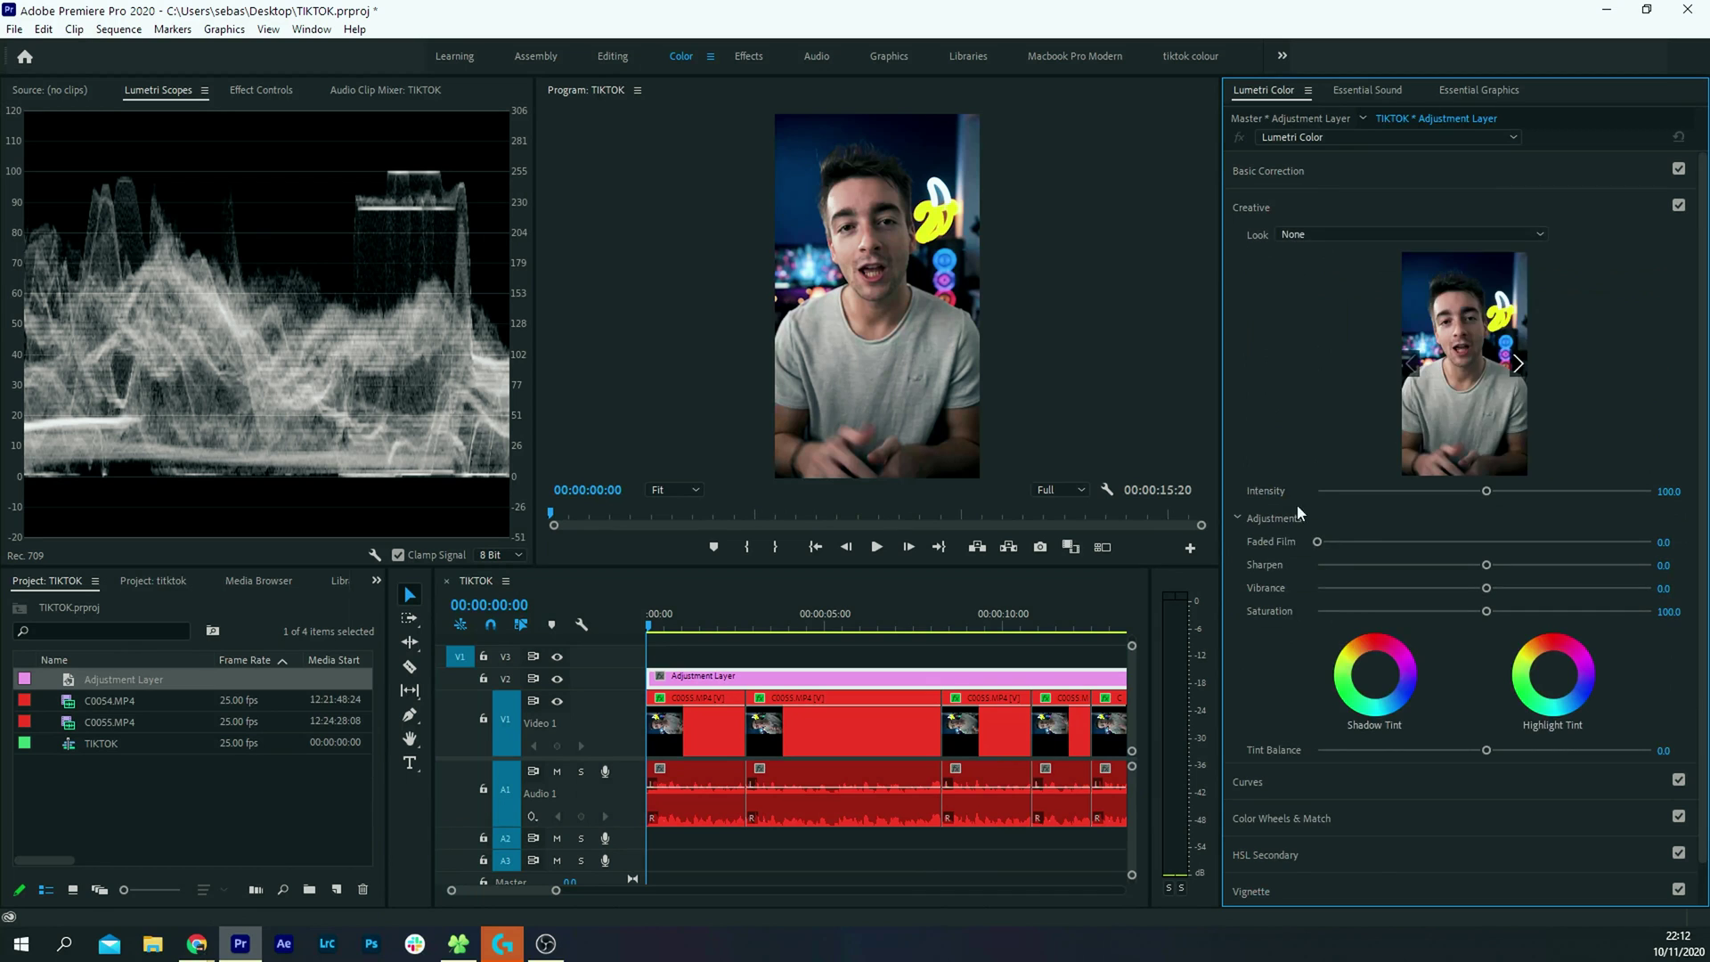
{"action": "left_click", "coordinate": [1348, 233]}
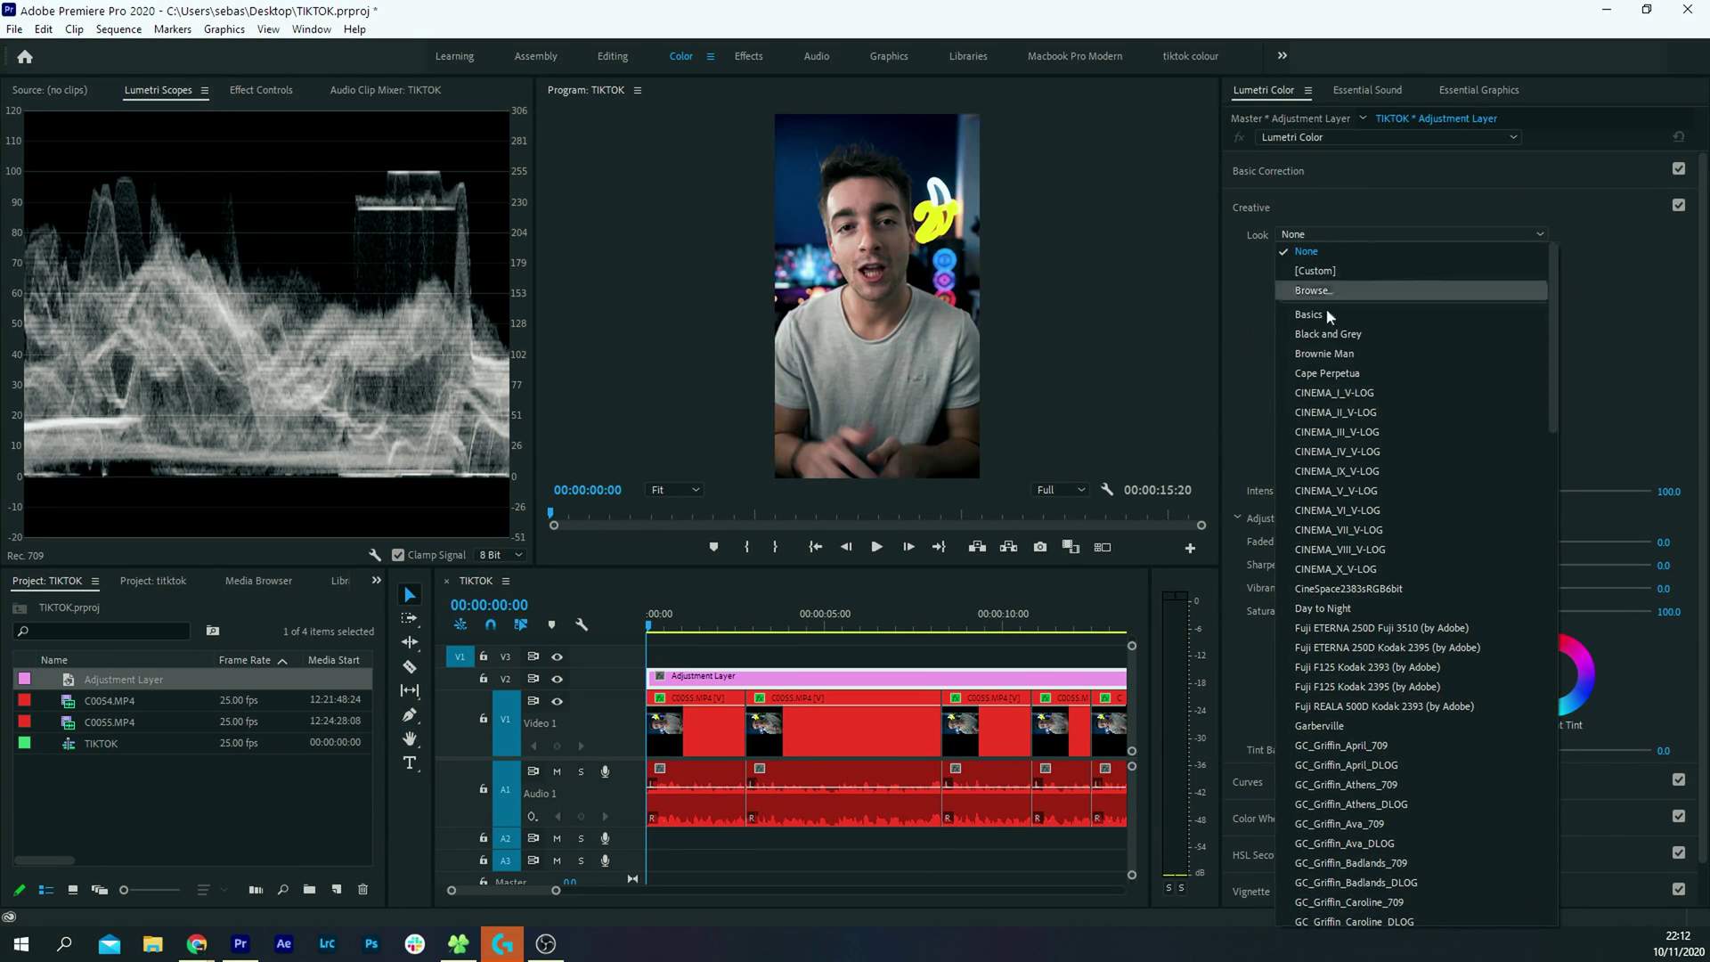
{"action": "left_click", "coordinate": [1327, 432]}
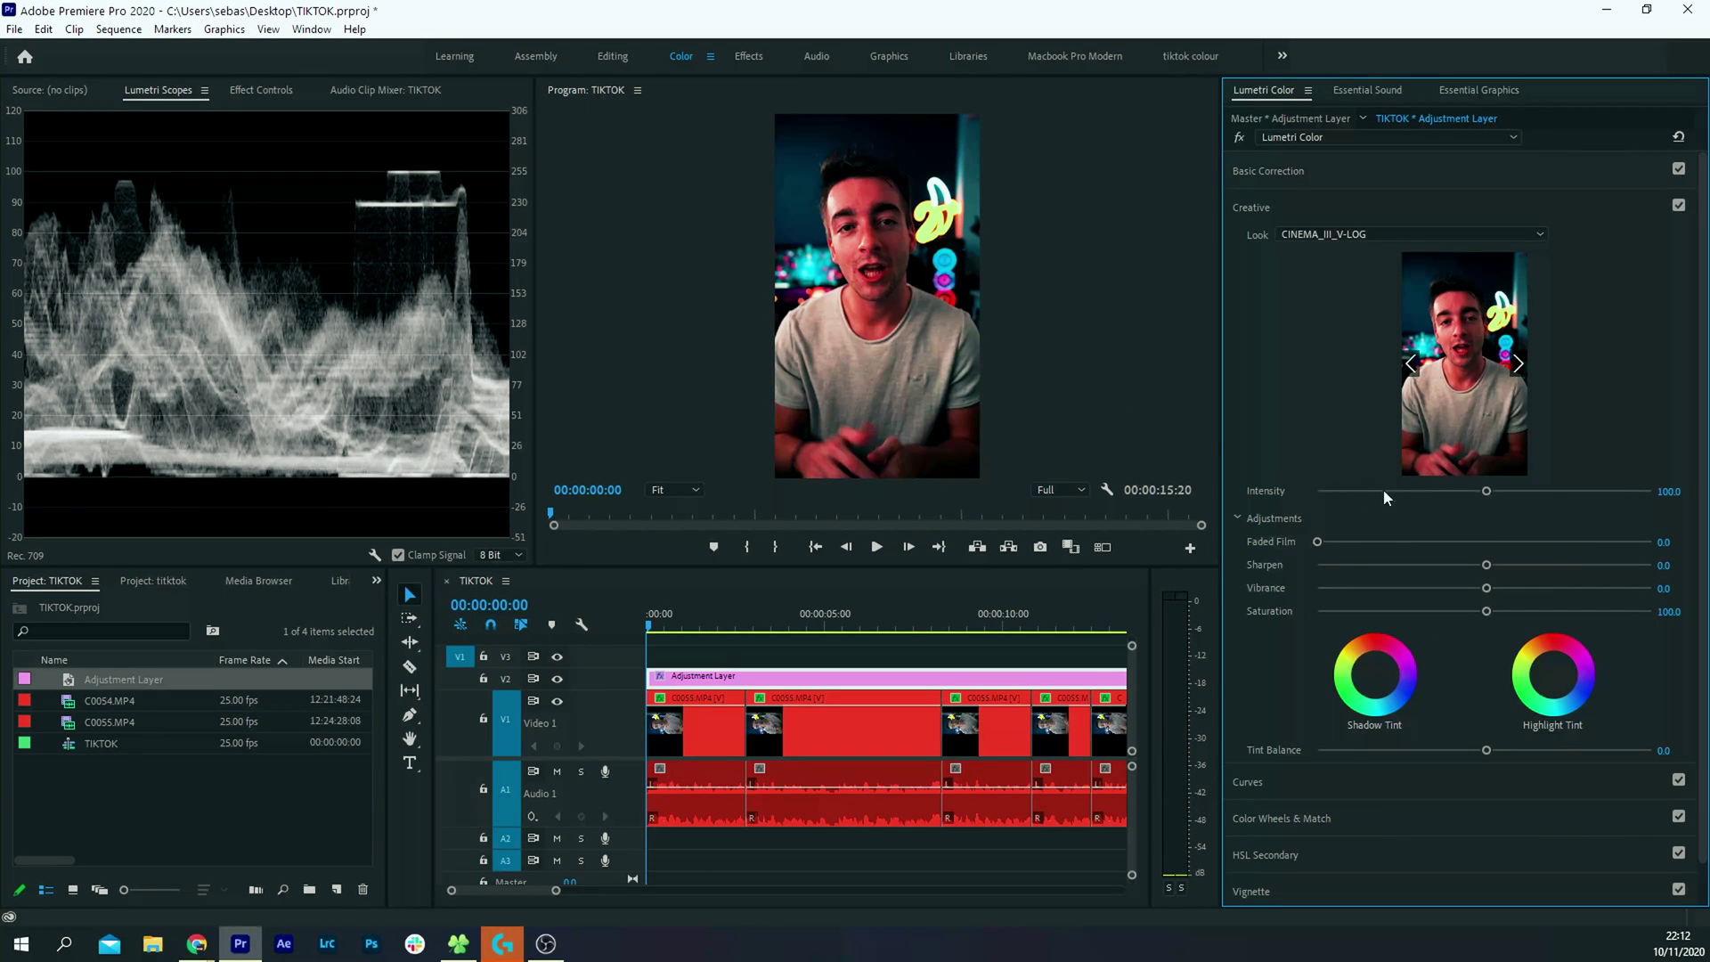
{"action": "left_click", "coordinate": [1371, 490]}
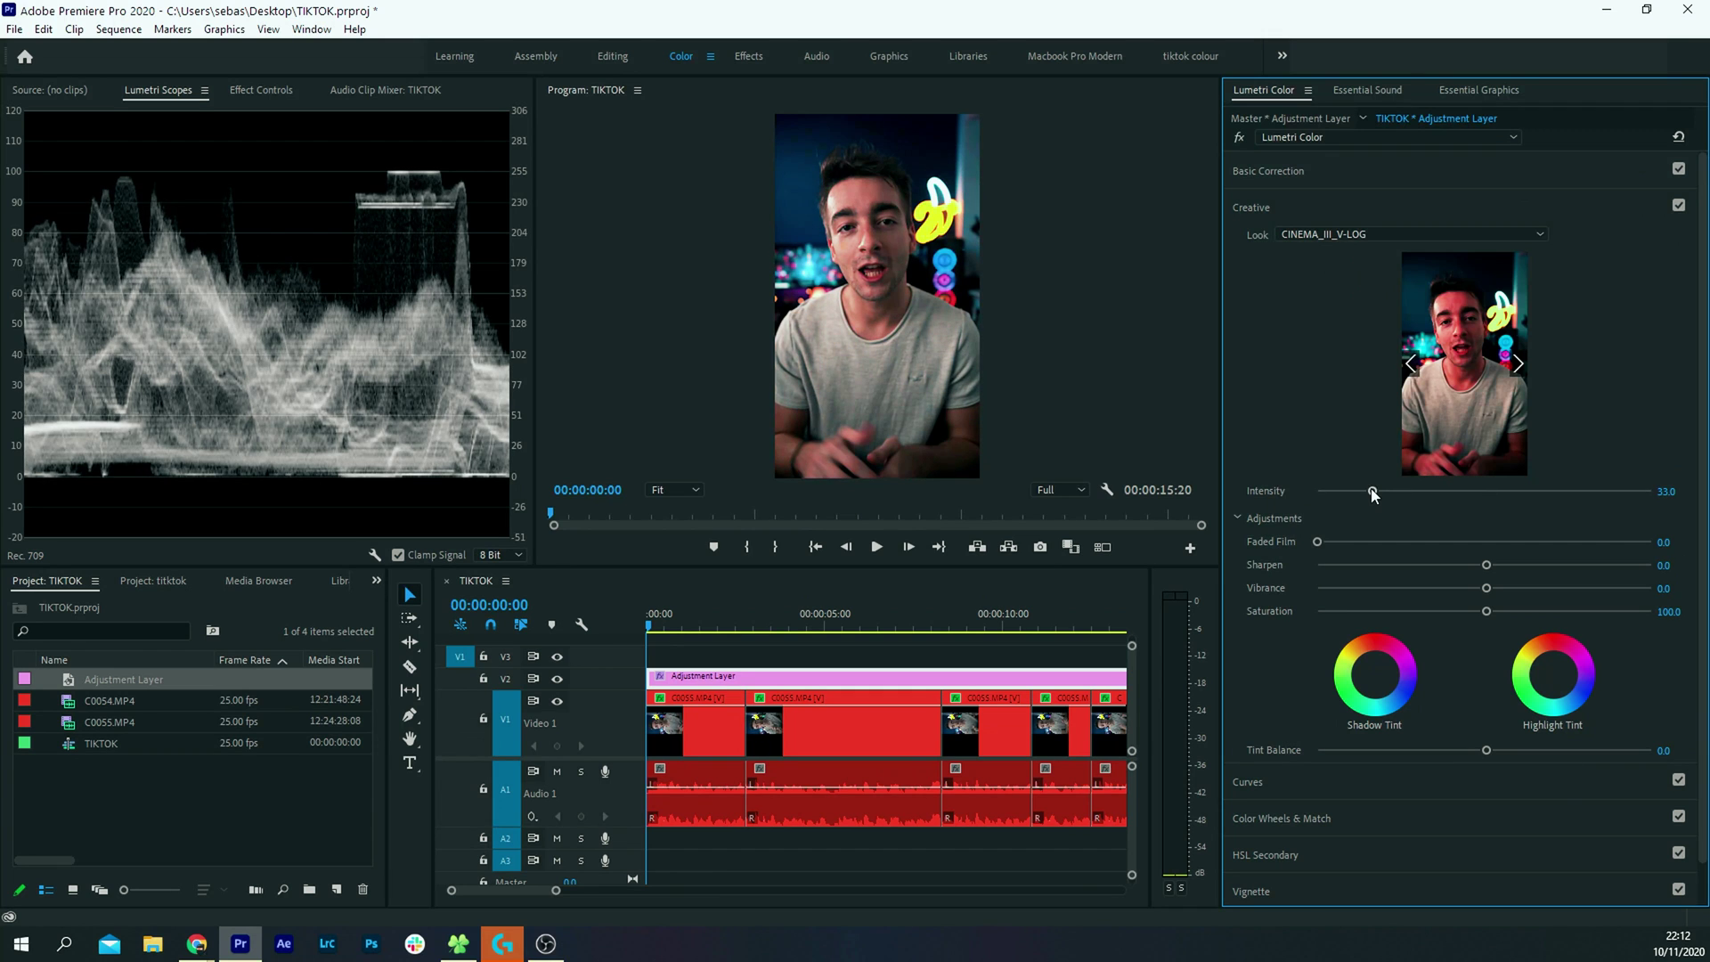
Pull the red RGB curve's top-right point slightly down on the adjustment layer
{"action": "left_click", "coordinate": [1274, 773]}
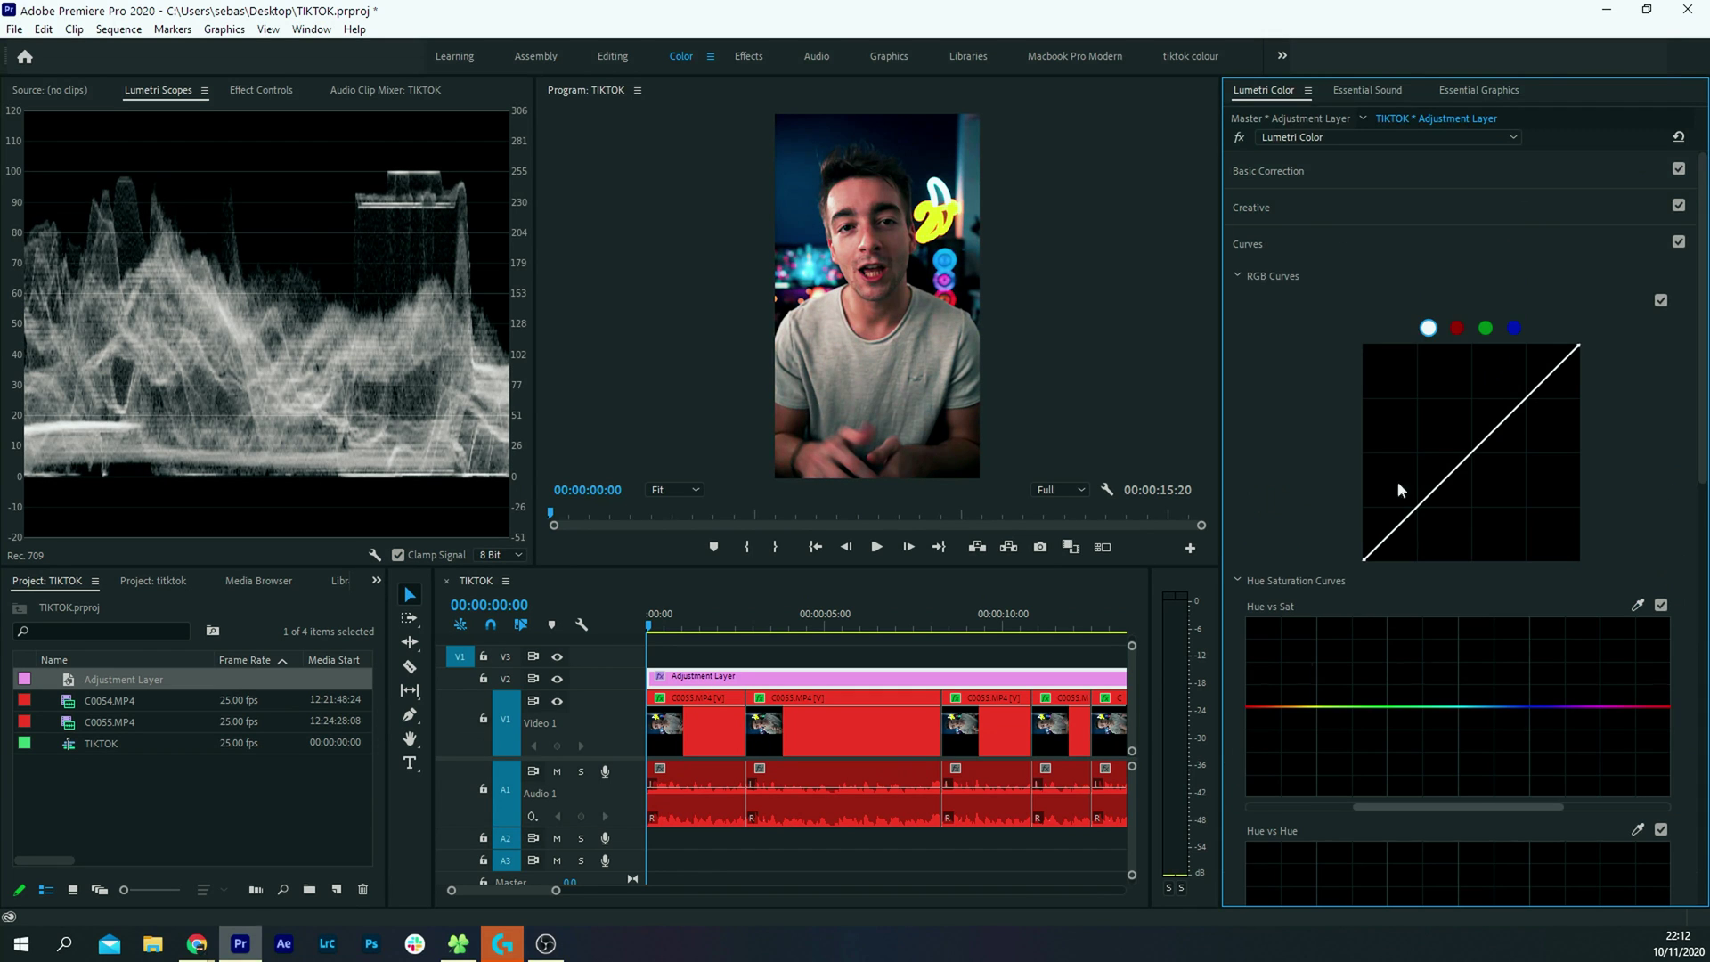
{"action": "left_click", "coordinate": [1456, 327]}
{"action": "left_click_drag", "start_coordinate": [1577, 349], "coordinate": [1582, 362]}
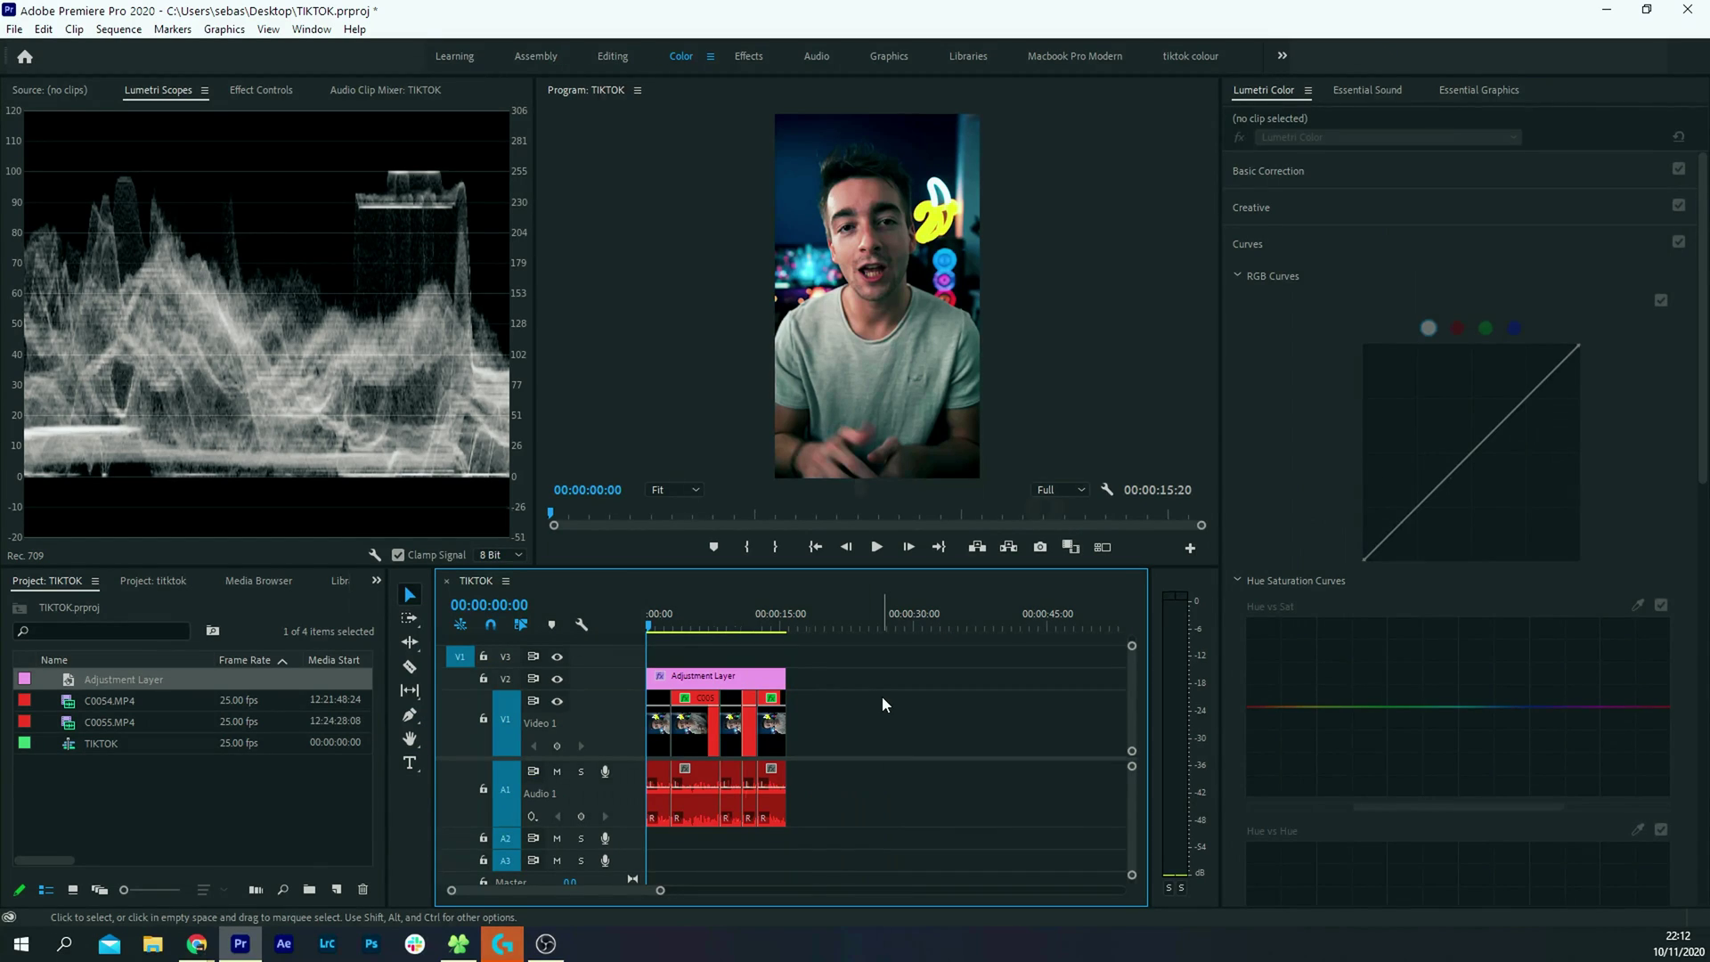
Open Export Media settings with H.264 format and the Match Source - High bitrate preset
{"action": "left_click", "coordinate": [14, 30]}
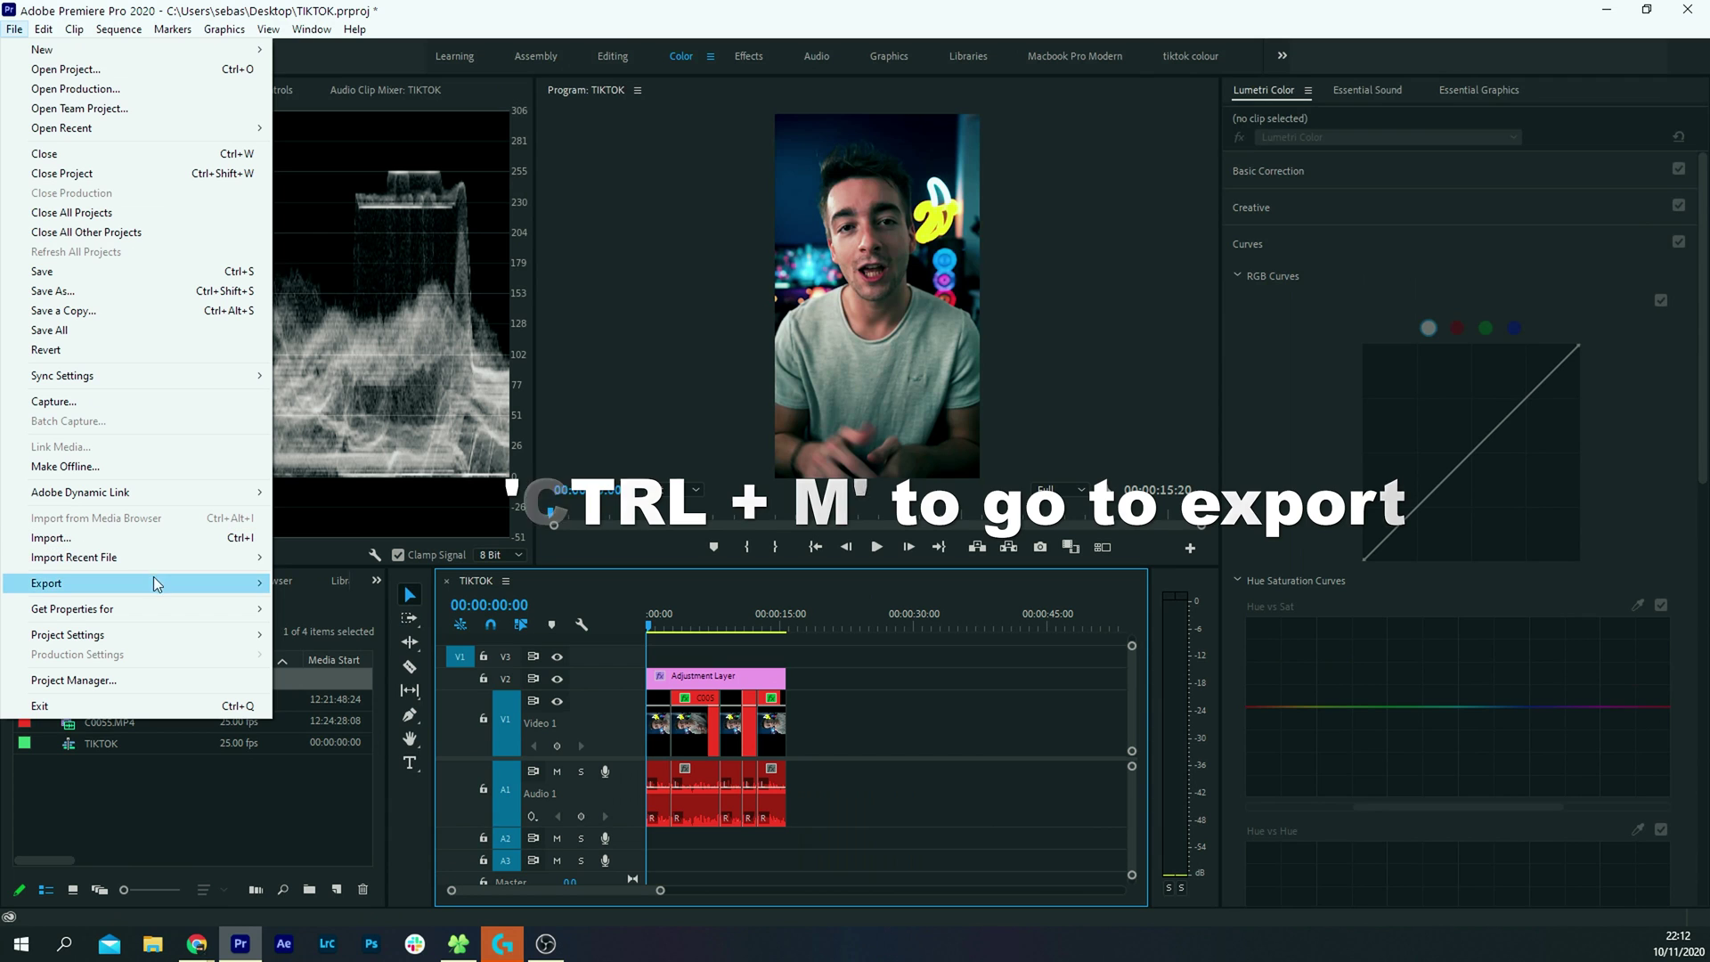
{"action": "mouse_move", "coordinate": [157, 583]}
{"action": "left_click", "coordinate": [354, 586]}
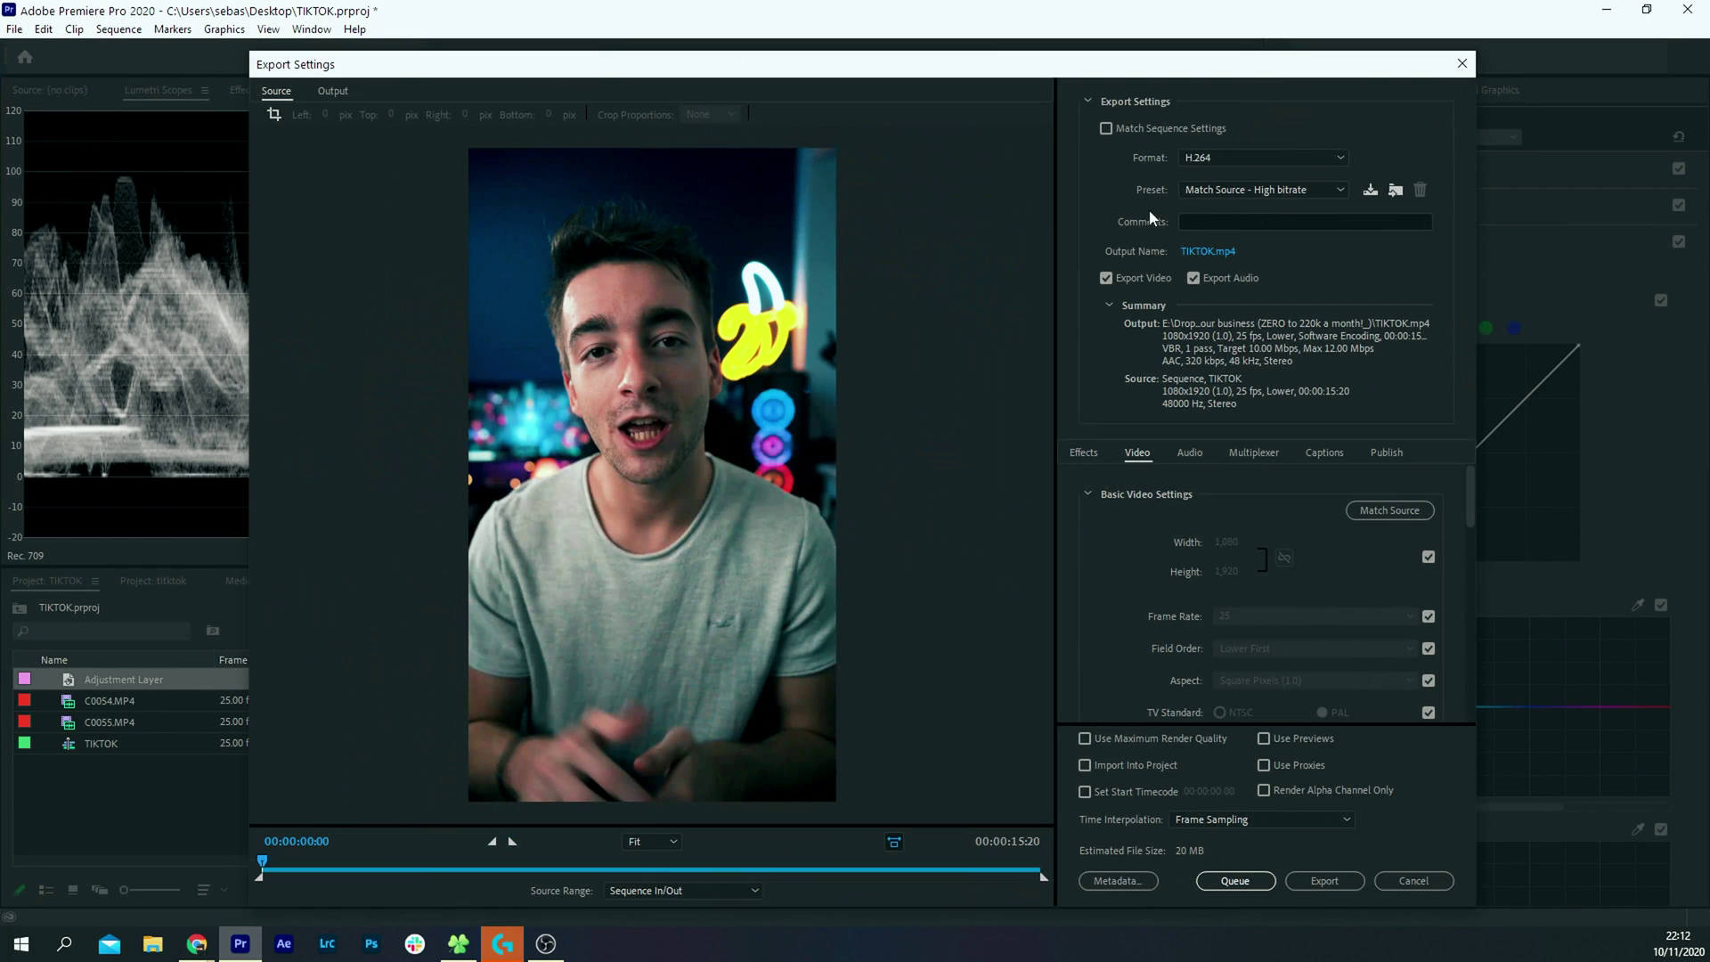
{"action": "left_click", "coordinate": [1227, 164]}
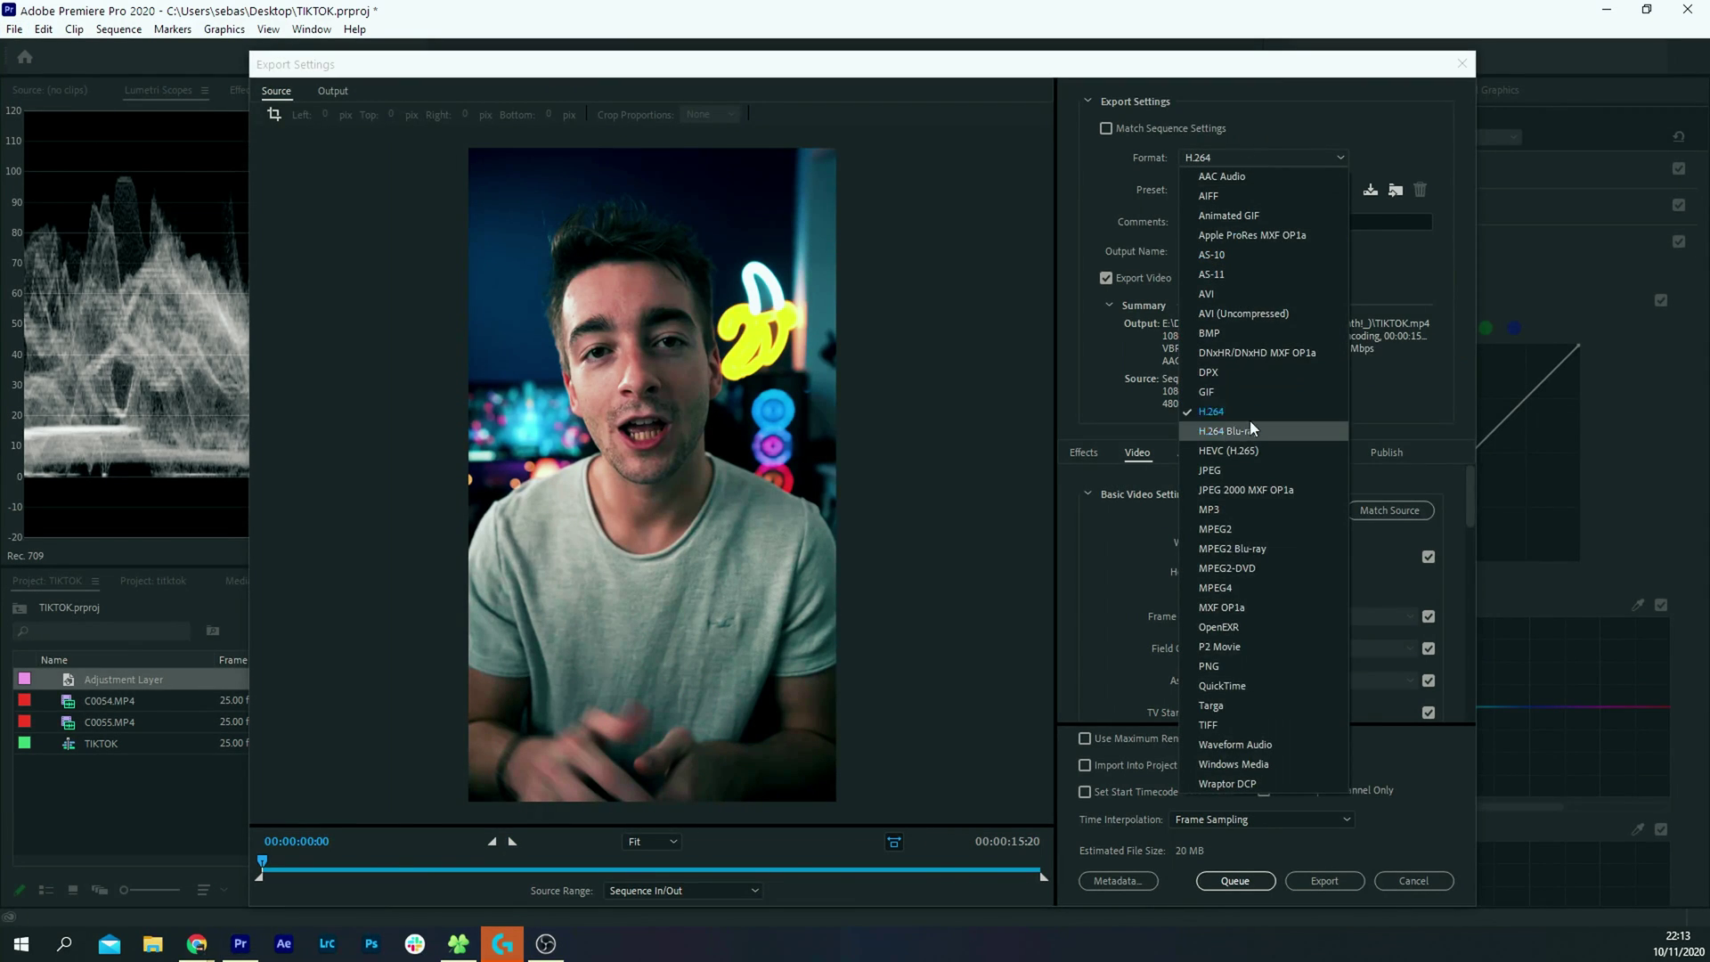
{"action": "left_click", "coordinate": [1225, 413]}
{"action": "left_click", "coordinate": [1245, 191]}
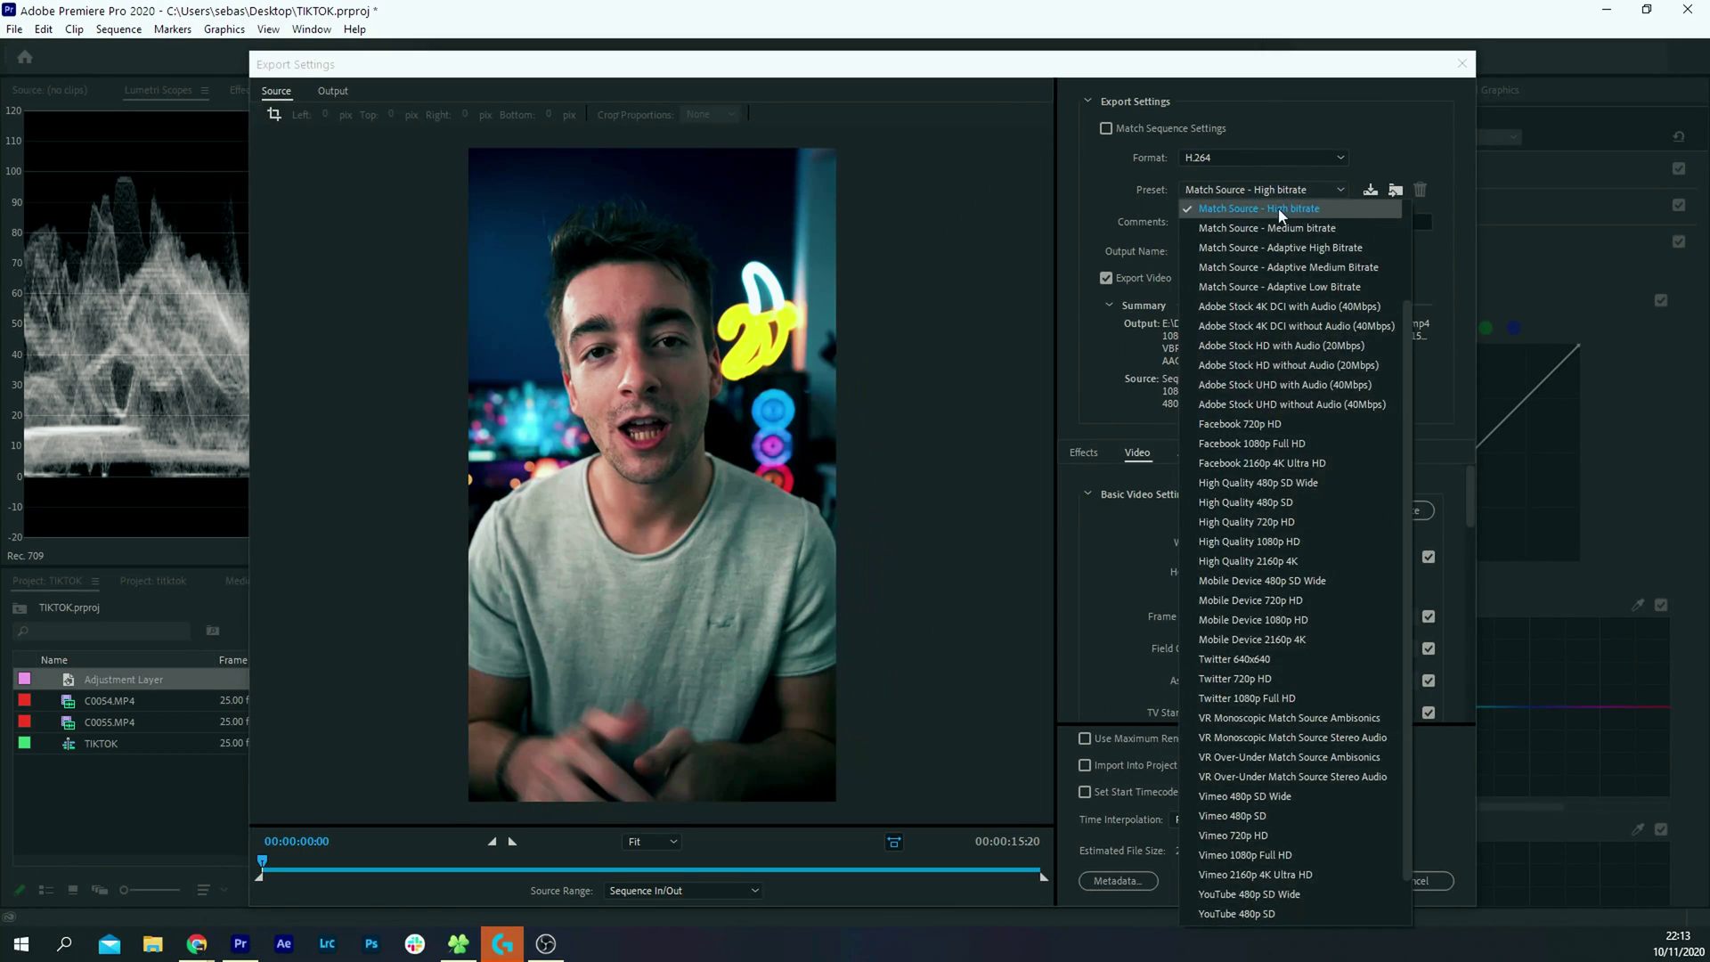
{"action": "left_click", "coordinate": [1280, 210]}
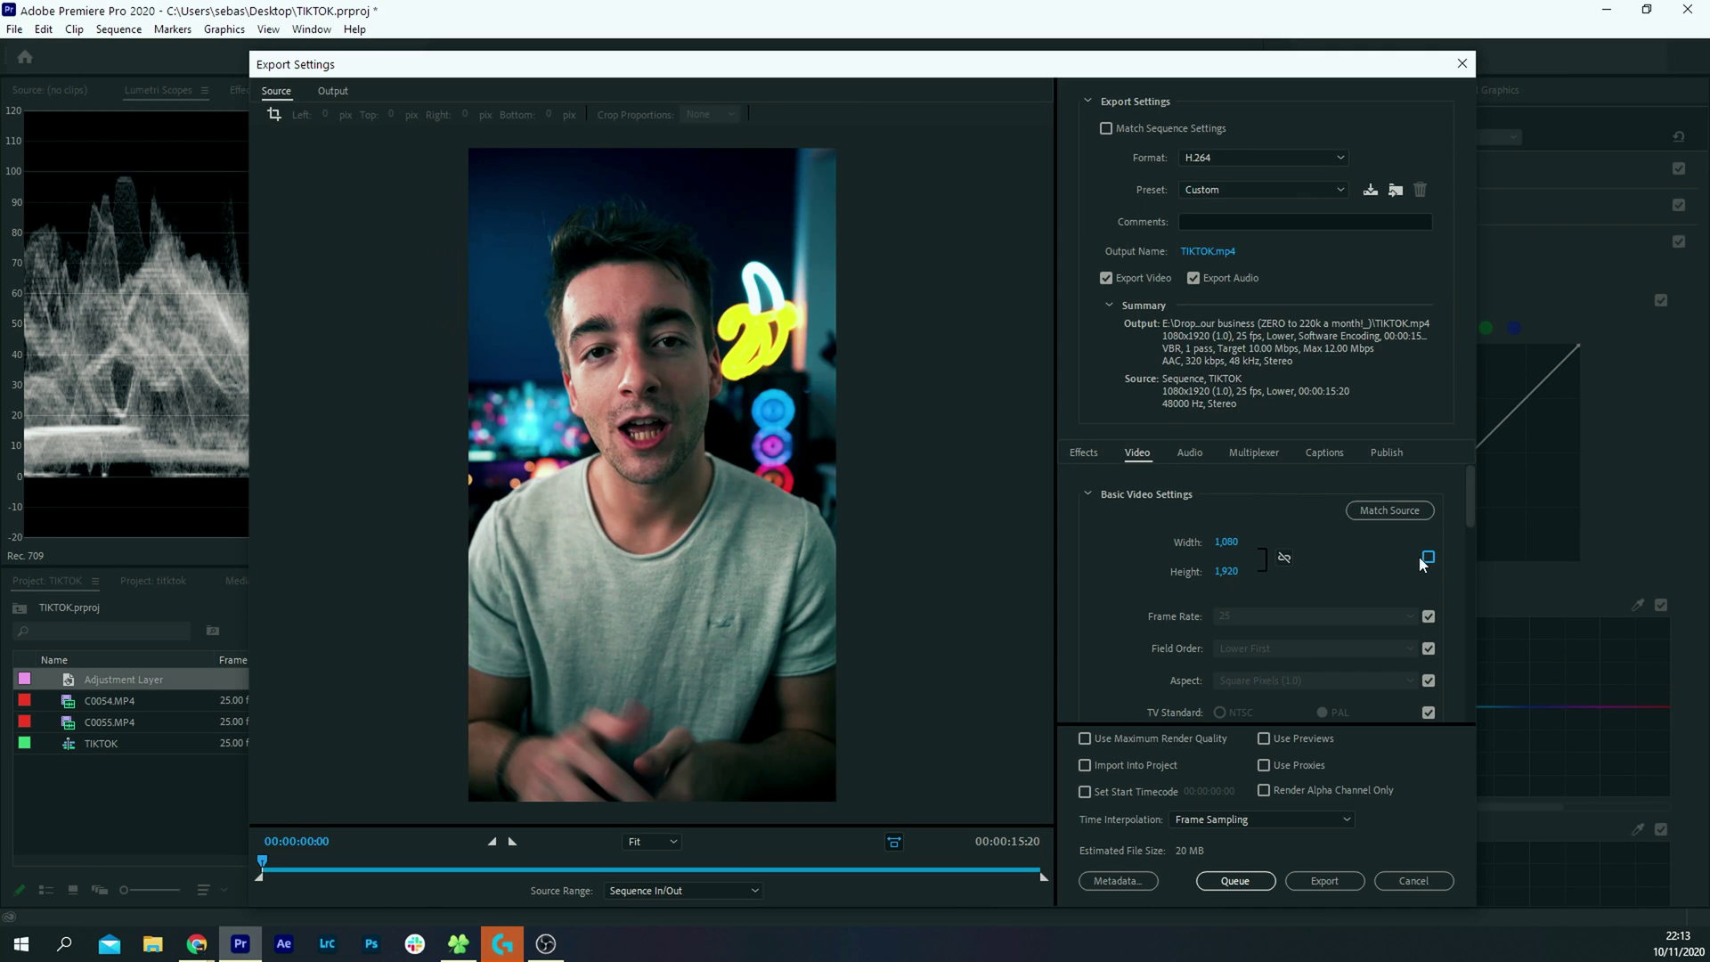
Switch bitrate encoding to VBR, 2 pass with target and maximum bitrate at 8 Mbps
{"action": "scroll", "coordinate": [1243, 568], "scroll_direction": "down", "scroll_amount": 2}
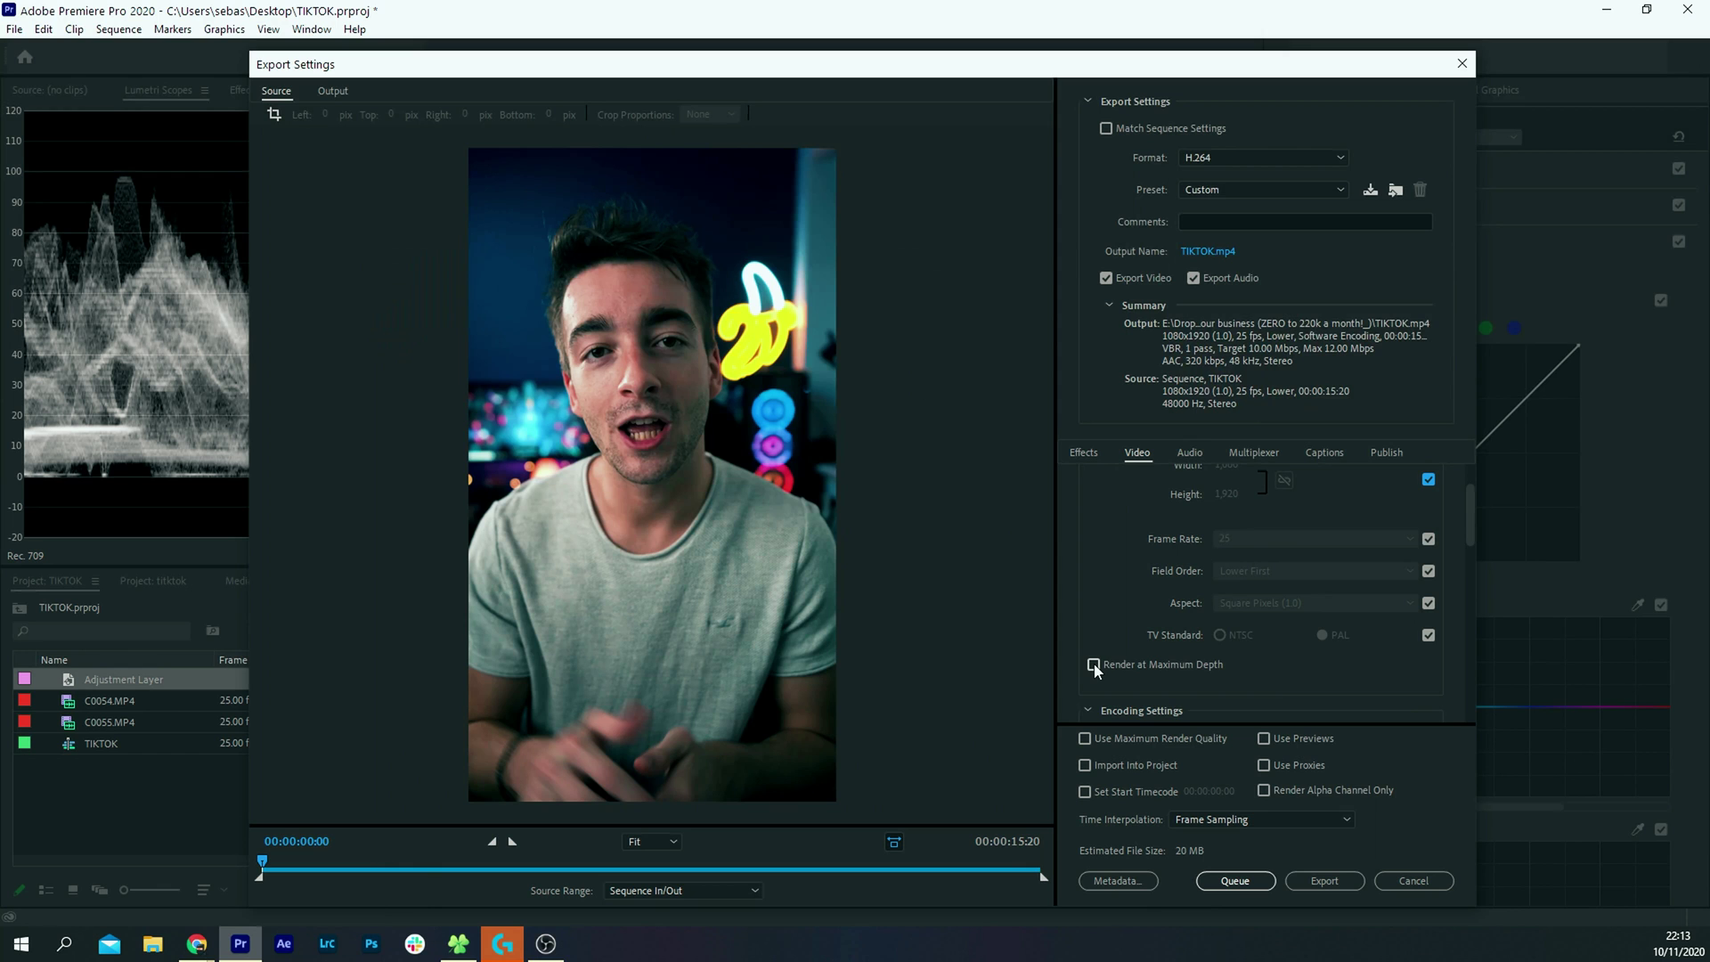
{"action": "scroll", "coordinate": [1179, 617], "scroll_direction": "down", "scroll_amount": 10}
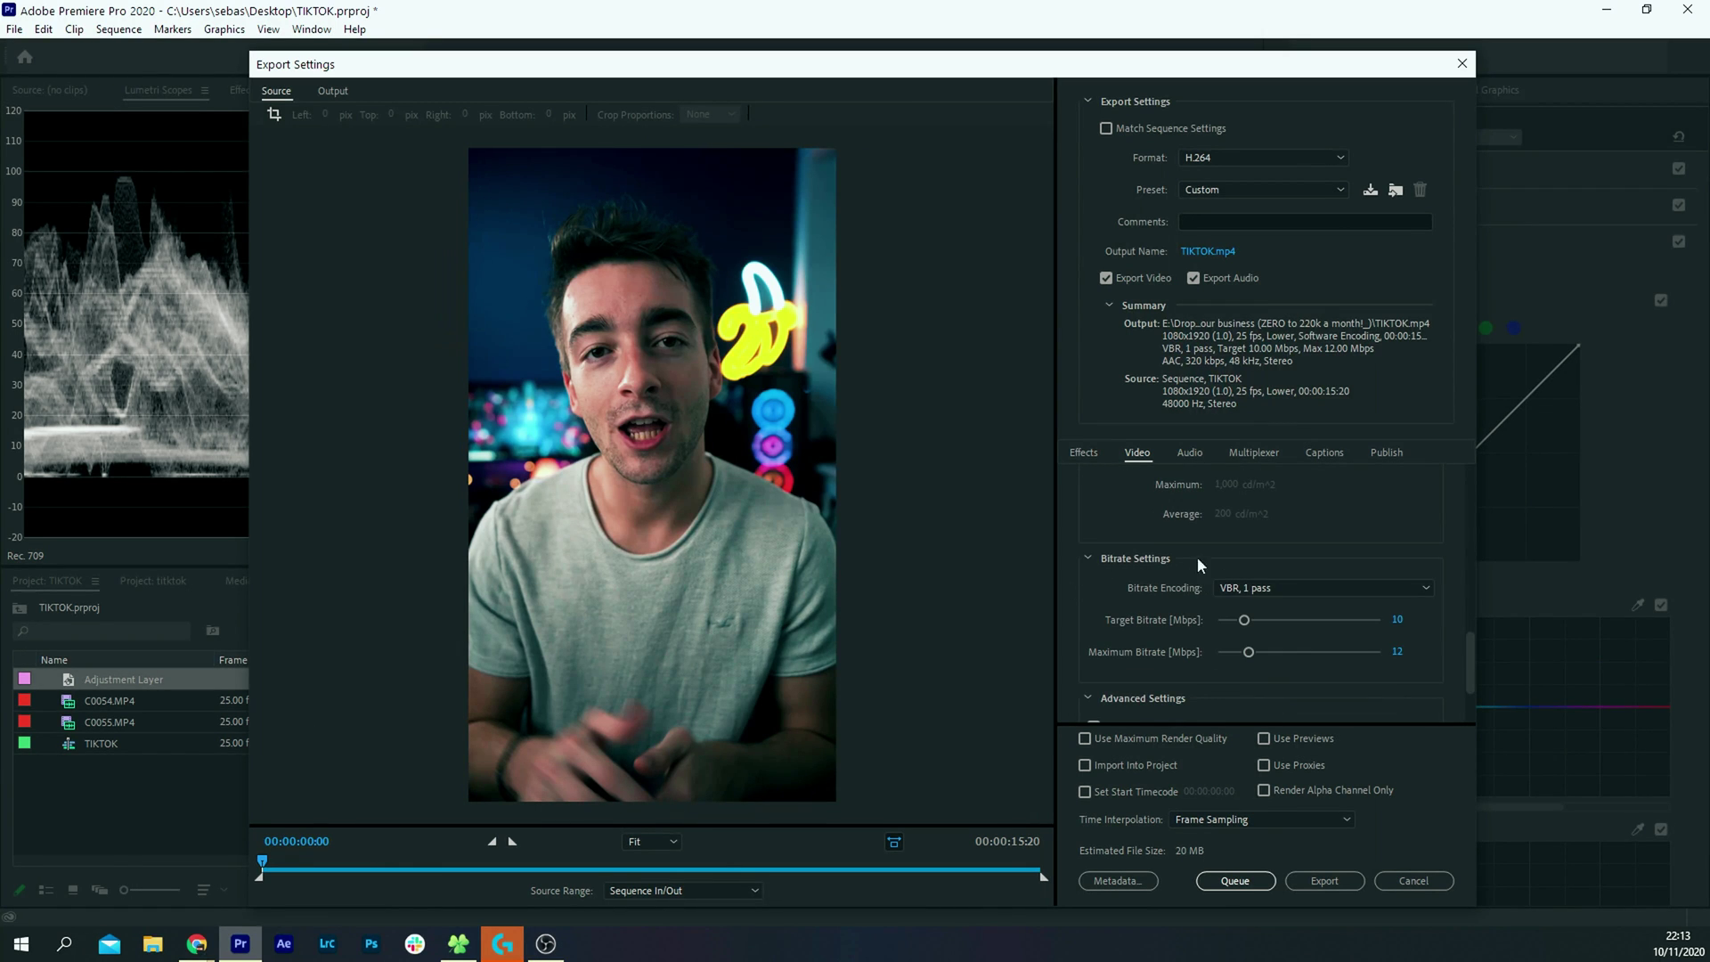
{"action": "left_click", "coordinate": [1250, 588]}
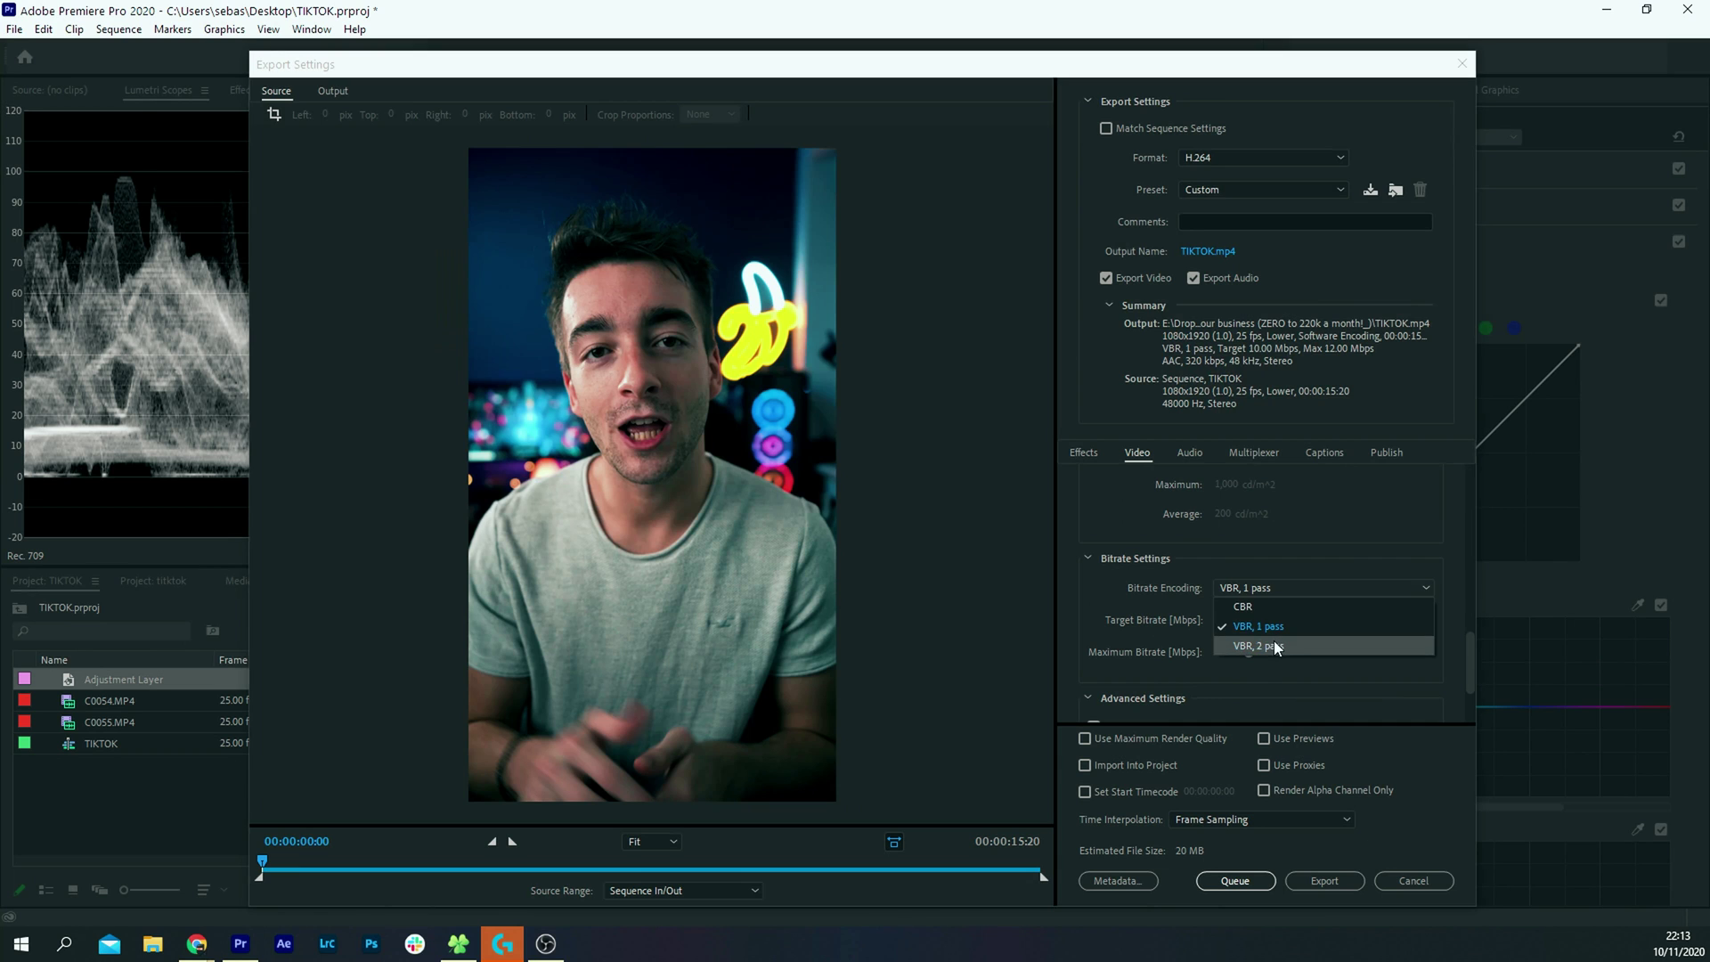
{"action": "left_click", "coordinate": [1277, 647]}
{"action": "left_click", "coordinate": [1399, 619]}
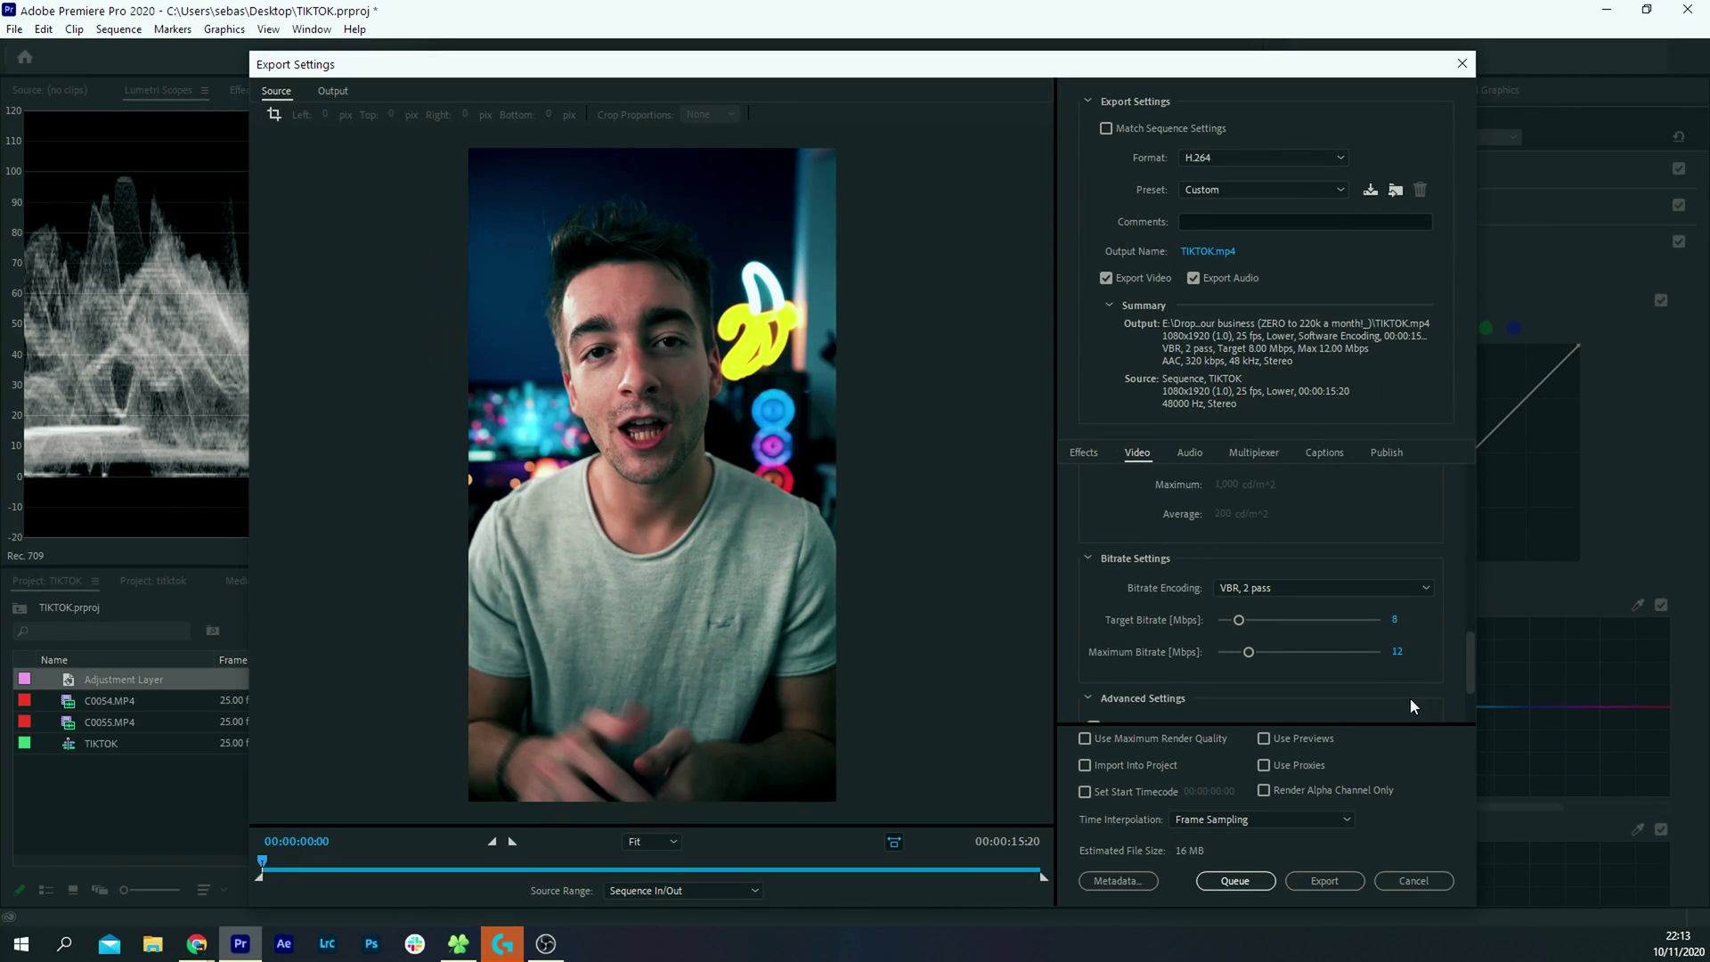
{"action": "left_click", "coordinate": [1401, 659]}
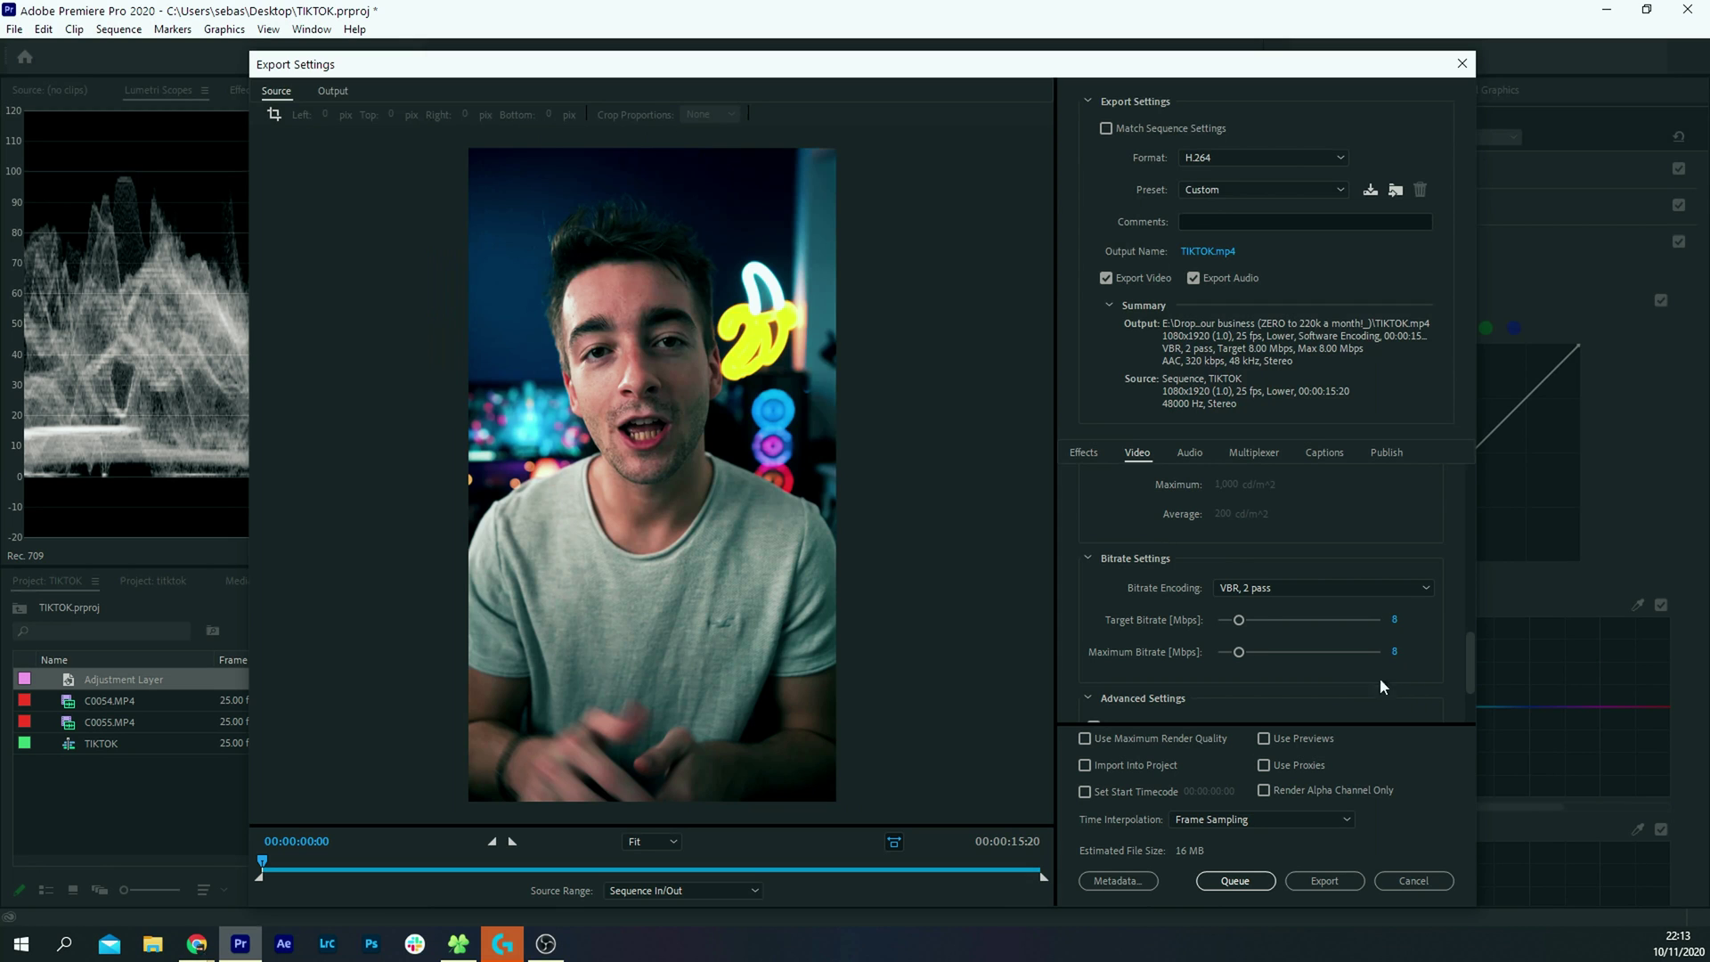